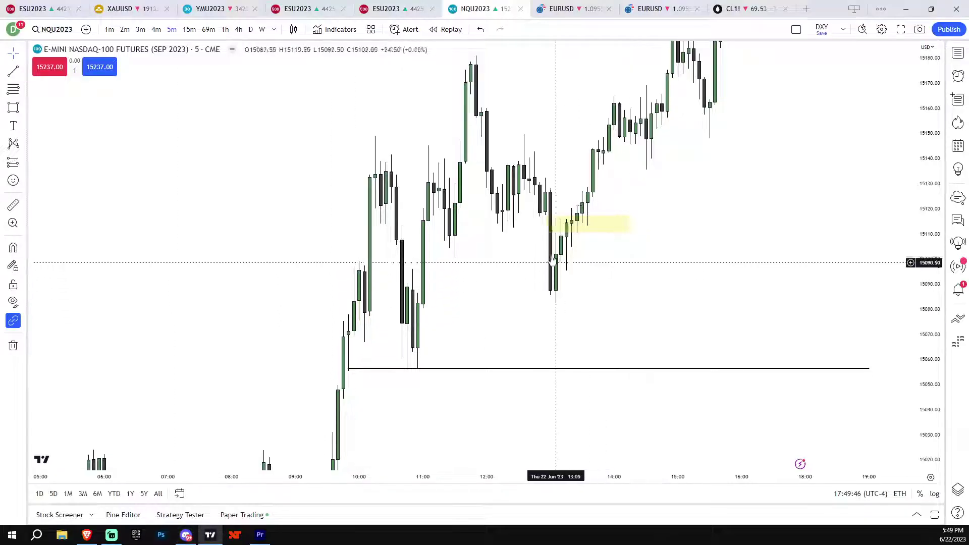
Step: Examine the 5-minute price action around the yellow zone and above the long horizontal line at the lows
{"action": "scroll", "coordinate": [612, 234], "scroll_direction": "up", "scroll_amount": 1}
{"action": "left_click_drag", "start_coordinate": [668, 249], "coordinate": [751, 291]}
{"action": "left_click_drag", "start_coordinate": [921, 311], "coordinate": [926, 286]}
{"action": "scroll", "coordinate": [779, 281], "scroll_direction": "down", "scroll_amount": 2}
{"action": "scroll", "coordinate": [833, 294], "scroll_direction": "up", "scroll_amount": 1}
{"action": "left_click_drag", "start_coordinate": [810, 294], "coordinate": [746, 292]}
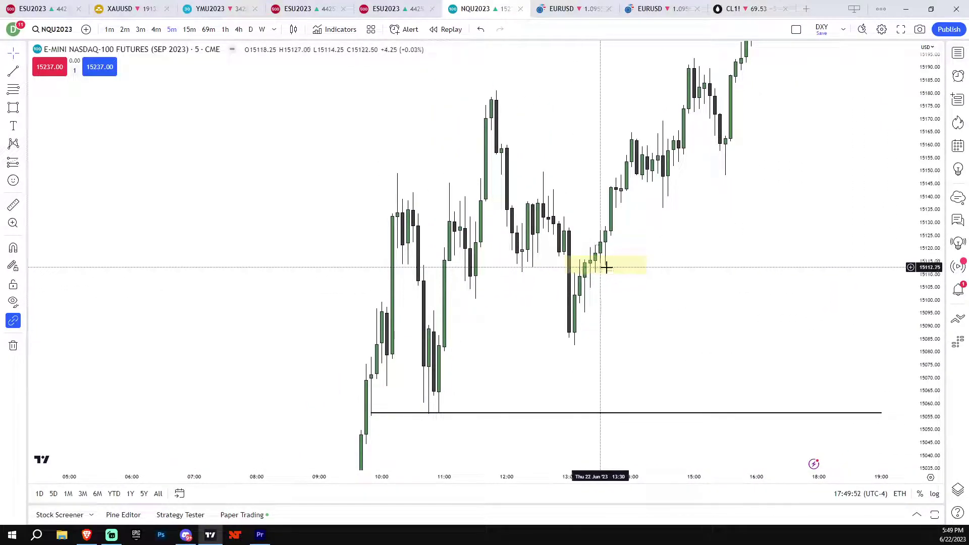
{"action": "scroll", "coordinate": [596, 268], "scroll_direction": "up", "scroll_amount": 1}
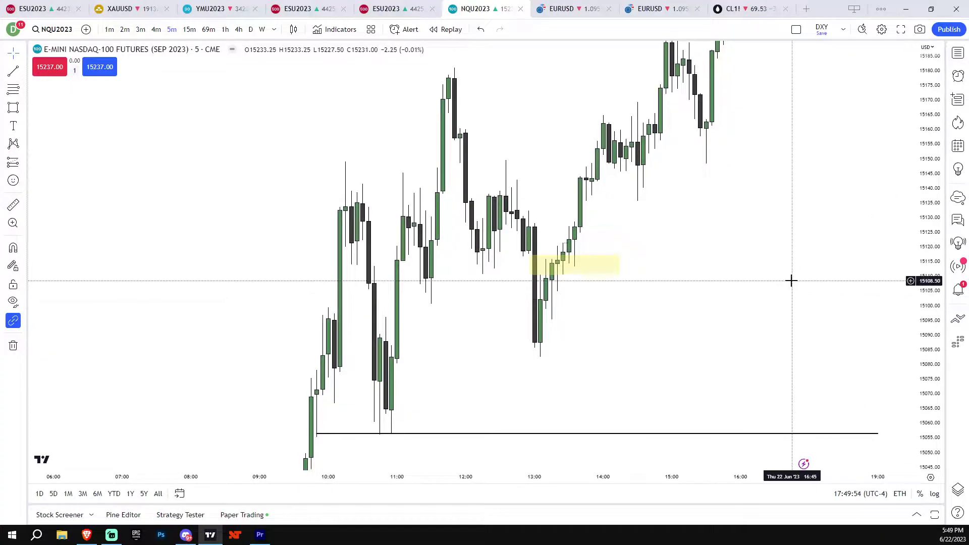
{"action": "scroll", "coordinate": [465, 251], "scroll_direction": "up", "scroll_amount": 1}
Step: Draw a rectangle from the rally candle near 10:55 to about 14:30, spanning about 15114 to 15087
{"action": "left_click", "coordinate": [493, 234]}
{"action": "key", "text": "Escape"}
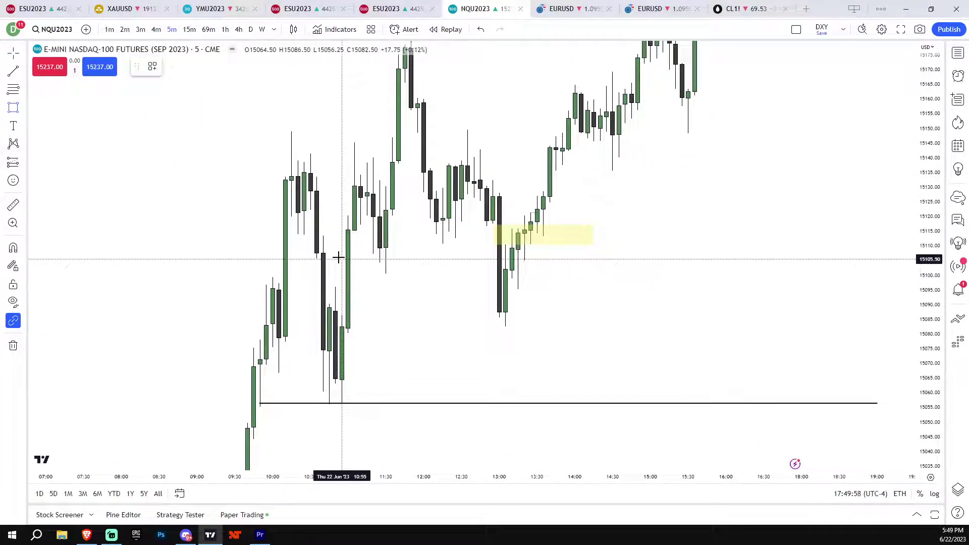
{"action": "left_click_drag", "start_coordinate": [336, 233], "coordinate": [612, 315]}
{"action": "left_click", "coordinate": [624, 330]}
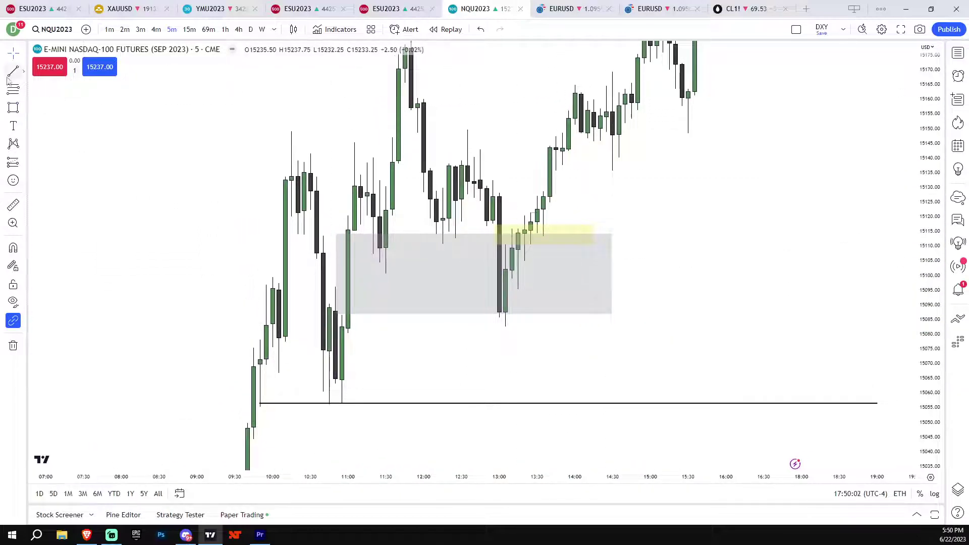
Step: Draw horizontal line segments from the 11:30 low at about 15100 and from the 12:35 high at 15149.75
{"action": "left_click", "coordinate": [487, 278], "text": "shift"}
{"action": "left_click_drag", "start_coordinate": [738, 294], "coordinate": [826, 322]}
{"action": "left_click_drag", "start_coordinate": [934, 326], "coordinate": [934, 353]}
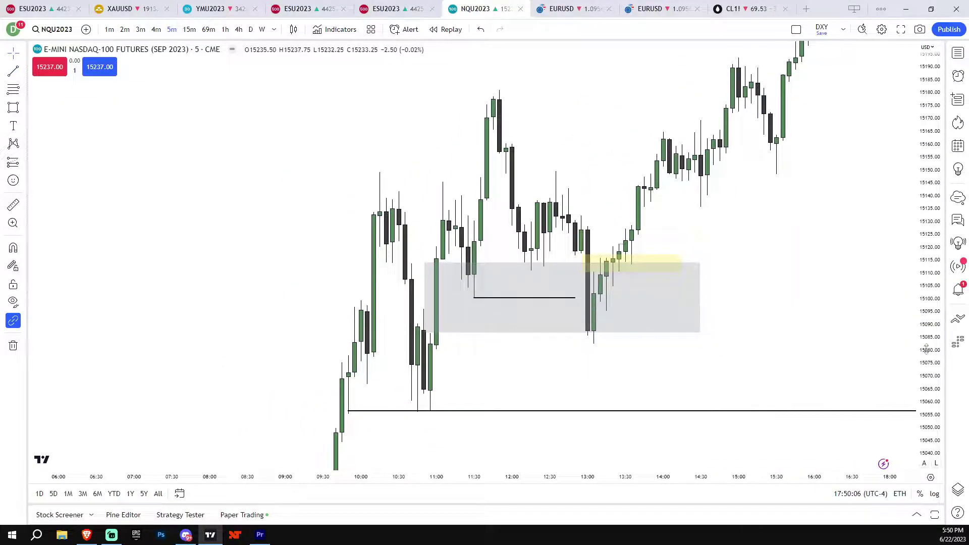
{"action": "scroll", "coordinate": [737, 302], "scroll_direction": "up", "scroll_amount": 2}
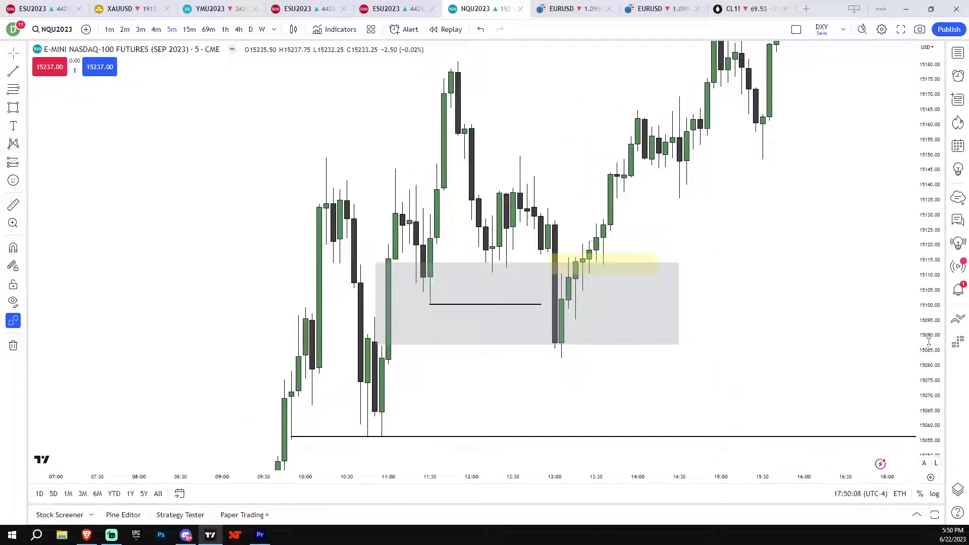
{"action": "scroll", "coordinate": [755, 281], "scroll_direction": "up", "scroll_amount": 3}
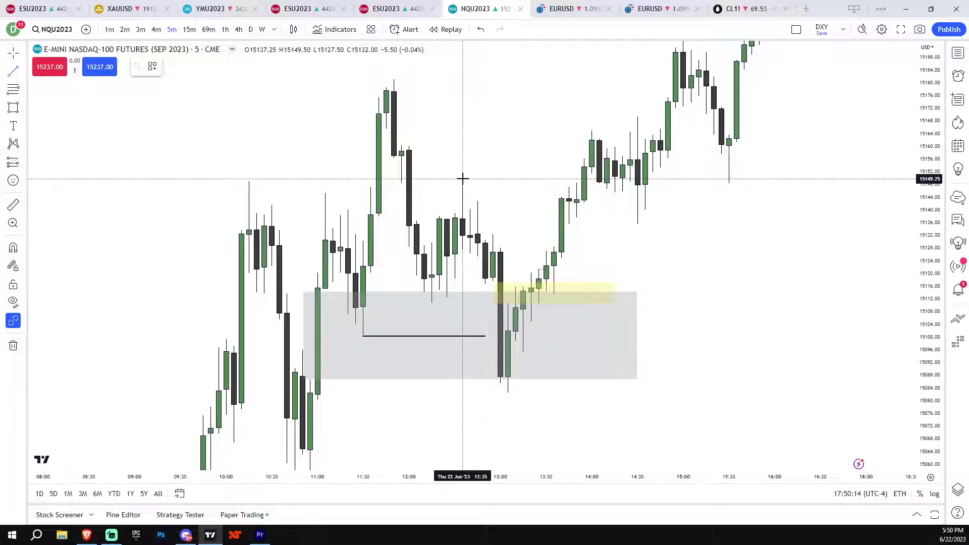
{"action": "left_click", "coordinate": [462, 178]}
{"action": "left_click", "coordinate": [576, 178]}
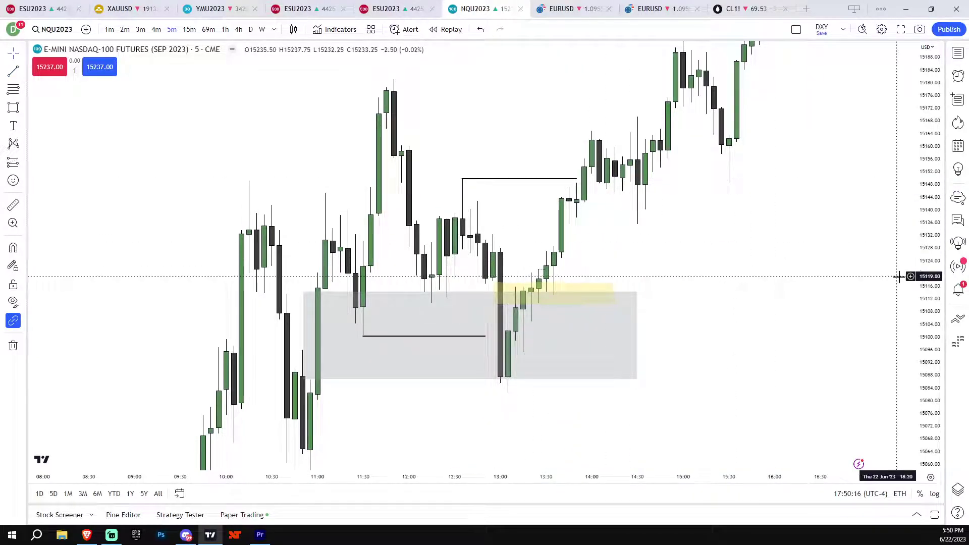
Step: Inspect the candles around the yellow zone and switch the chart to the 1-minute timeframe
{"action": "left_click_drag", "start_coordinate": [928, 307], "coordinate": [927, 276]}
{"action": "scroll", "coordinate": [782, 285], "scroll_direction": "up", "scroll_amount": 1}
{"action": "left_click_drag", "start_coordinate": [752, 293], "coordinate": [789, 289]}
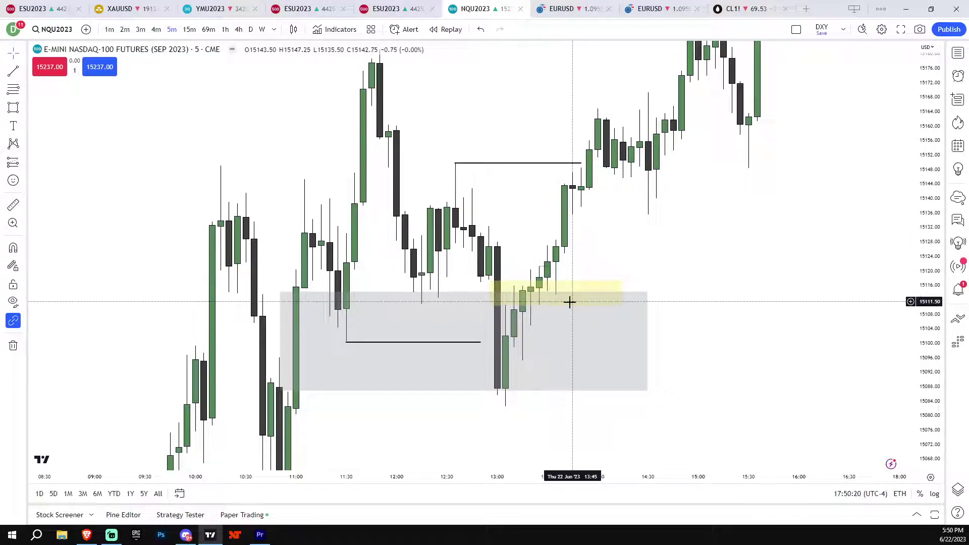
{"action": "left_click", "coordinate": [512, 294]}
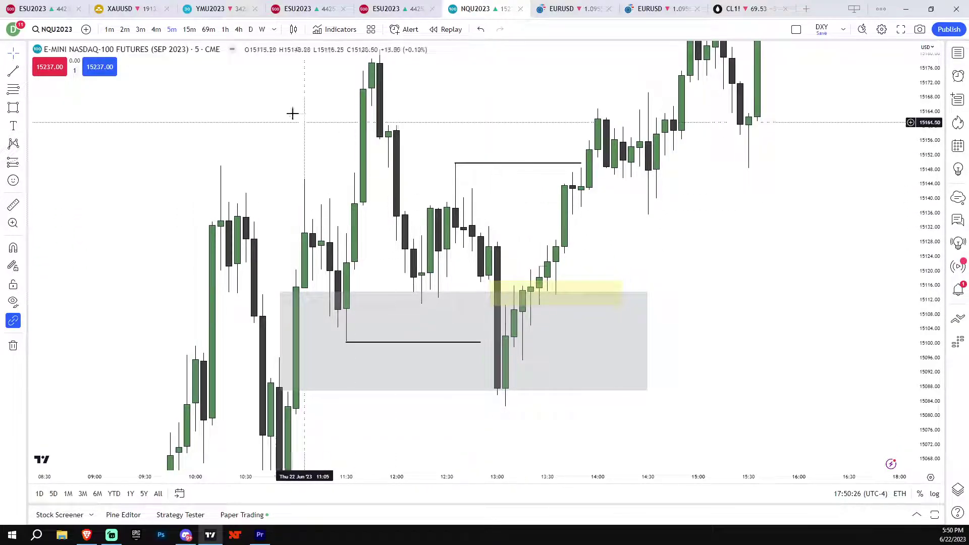
{"action": "left_click", "coordinate": [109, 30]}
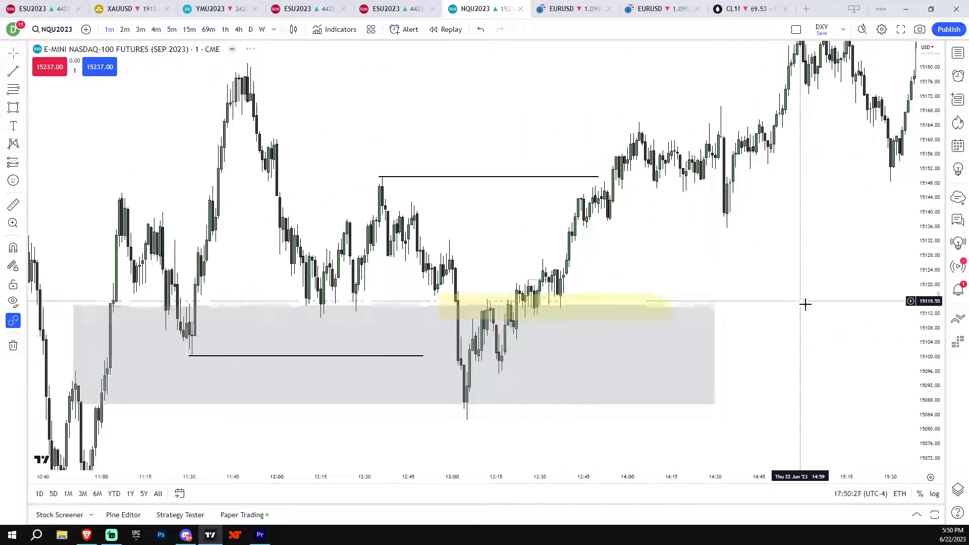
Step: Delete the large grey rectangle and the yellow zone from the 1-minute chart
{"action": "left_click_drag", "start_coordinate": [913, 308], "coordinate": [912, 284]}
{"action": "scroll", "coordinate": [767, 308], "scroll_direction": "up", "scroll_amount": 2}
{"action": "left_click_drag", "start_coordinate": [765, 316], "coordinate": [792, 239]}
{"action": "scroll", "coordinate": [573, 290], "scroll_direction": "up", "scroll_amount": 1}
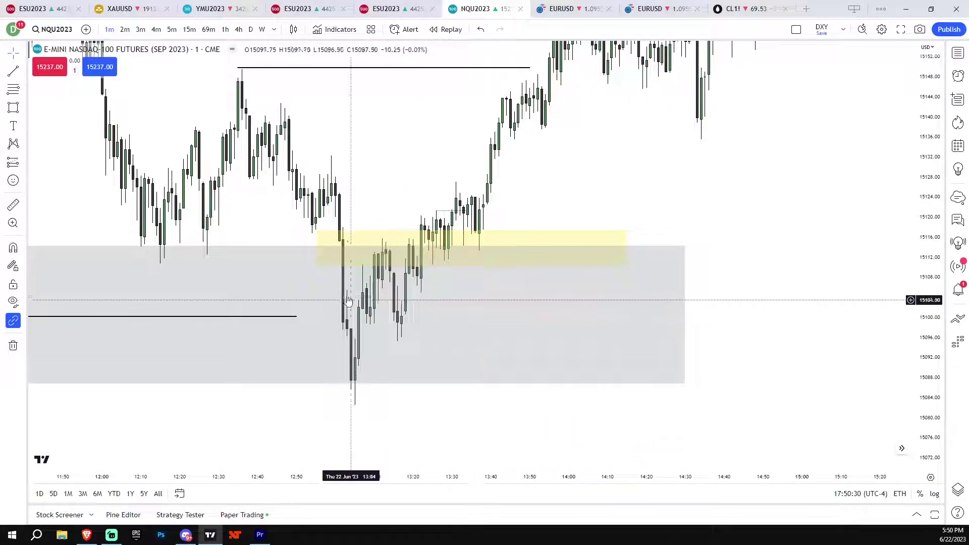
{"action": "key", "text": "Delete"}
{"action": "left_click", "coordinate": [415, 260]}
{"action": "key", "text": "Delete"}
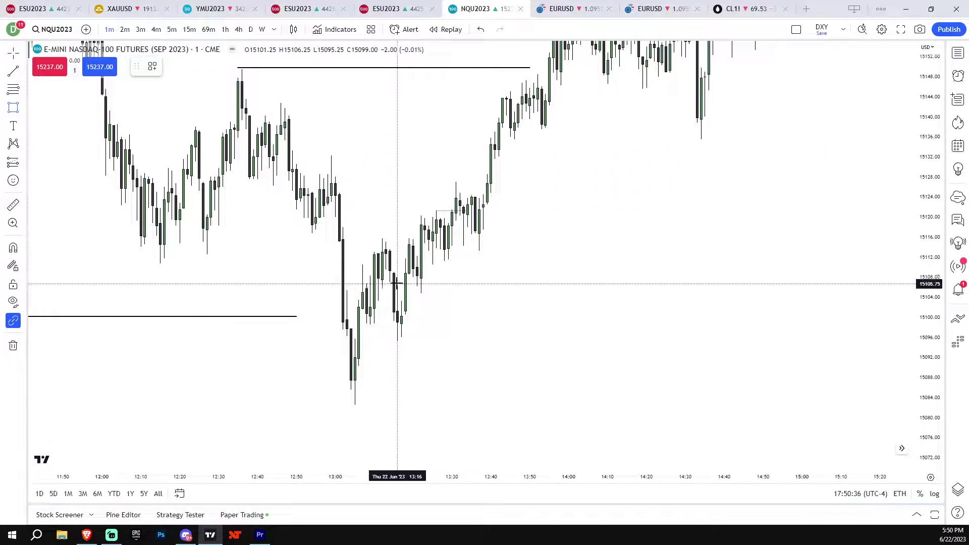
Step: Draw two thin rectangles extending forward from about 13:14, at about 15109 and 15106.5
{"action": "left_click_drag", "start_coordinate": [480, 290], "coordinate": [497, 293]}
{"action": "left_click_drag", "start_coordinate": [924, 315], "coordinate": [924, 207]}
{"action": "scroll", "coordinate": [728, 267], "scroll_direction": "up", "scroll_amount": 2}
{"action": "left_click_drag", "start_coordinate": [454, 315], "coordinate": [471, 298]}
{"action": "key", "text": "alt+shift+r"}
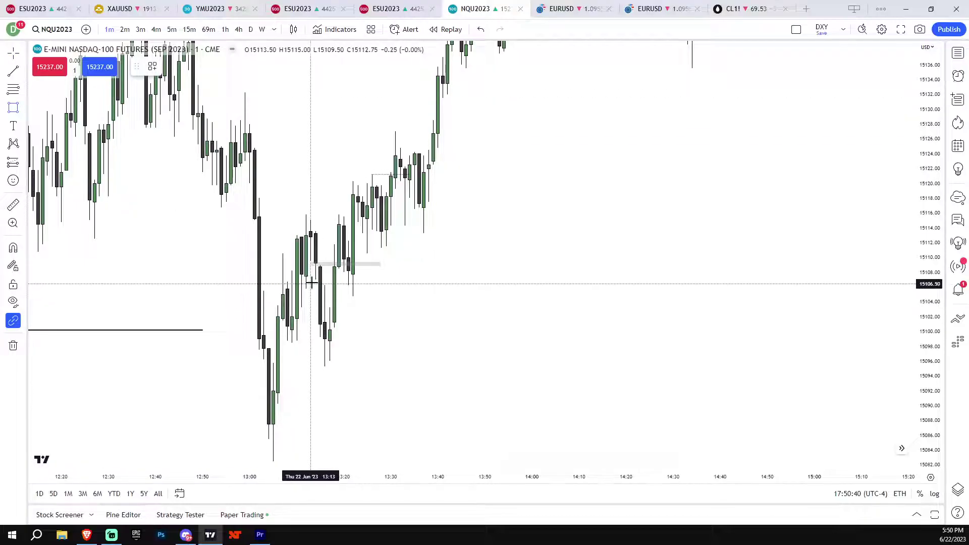
{"action": "left_click", "coordinate": [395, 284]}
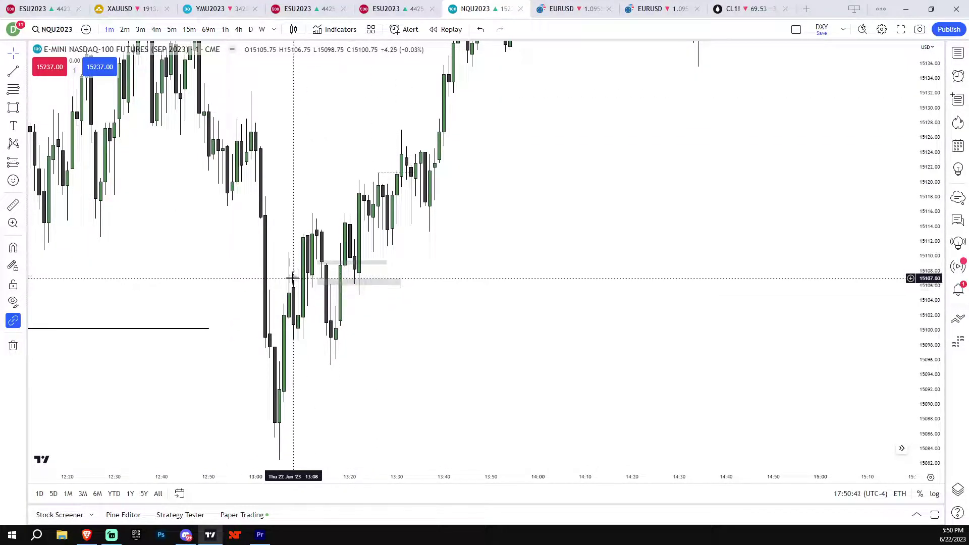
Step: Draw a larger rectangle over both thin ones, from about 13:11 to 13:43 and about 15115 to 15106
{"action": "left_click_drag", "start_coordinate": [504, 297], "coordinate": [567, 316]}
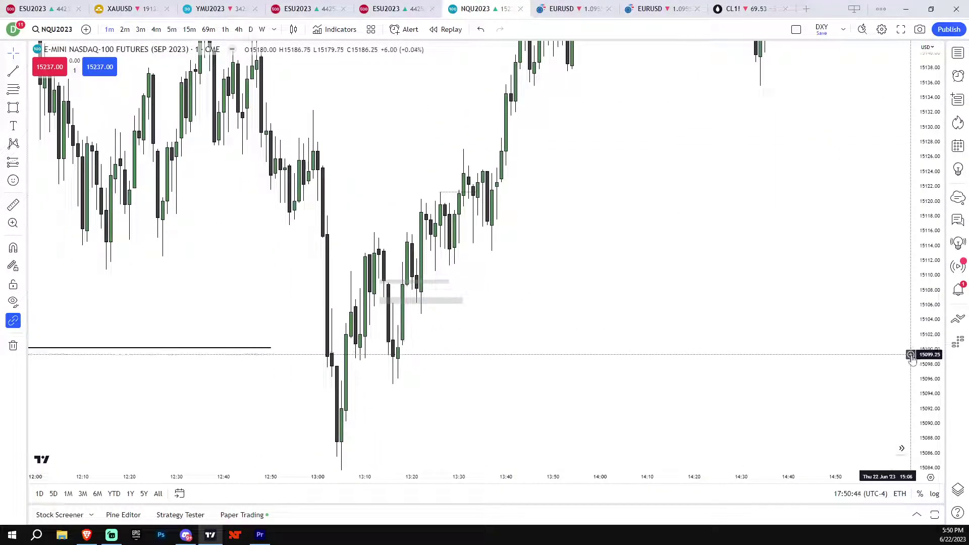
{"action": "left_click_drag", "start_coordinate": [924, 356], "coordinate": [924, 342]}
{"action": "left_click", "coordinate": [433, 308]}
{"action": "scroll", "coordinate": [433, 308], "scroll_direction": "up", "scroll_amount": 1}
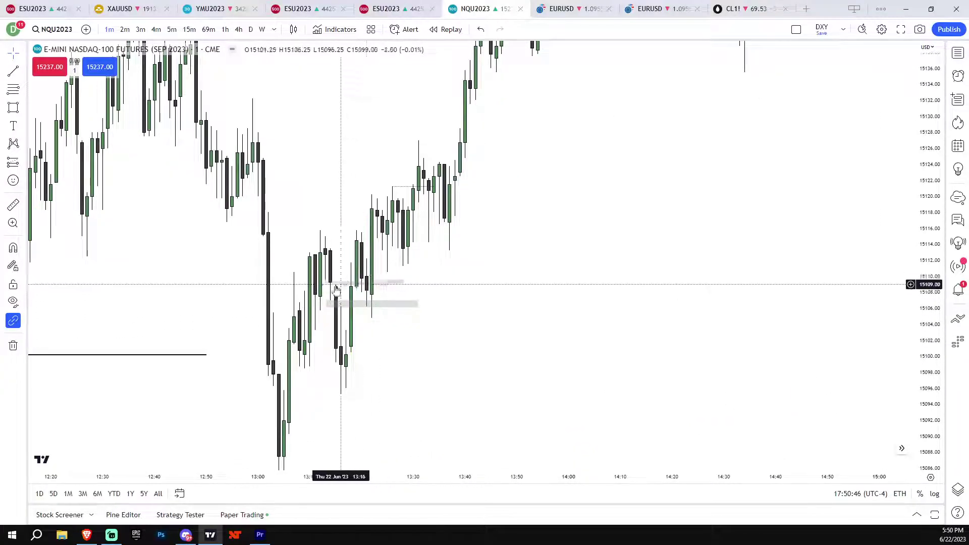
{"action": "left_click", "coordinate": [313, 233]}
{"action": "left_click", "coordinate": [478, 306]}
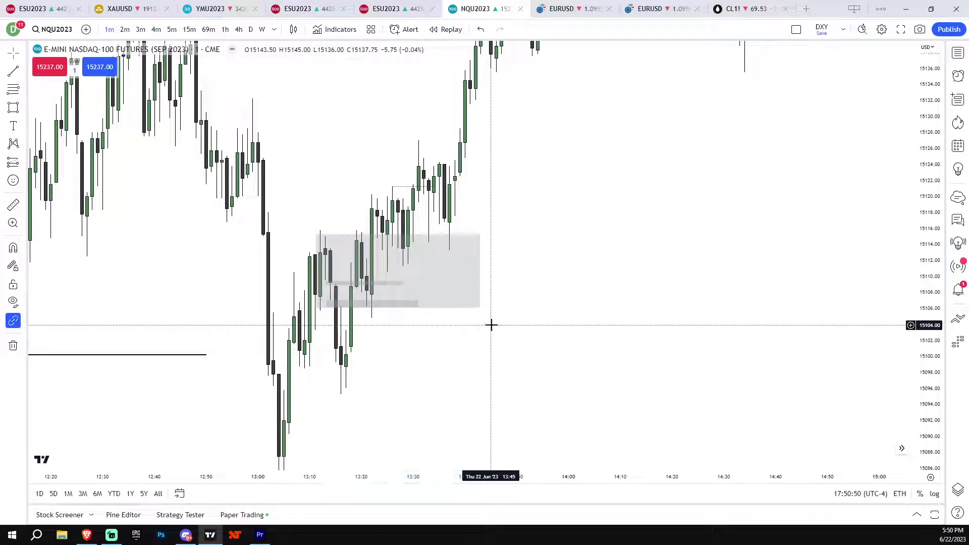
Step: Delete the larger rectangle and the upper thin rectangle near 15109
{"action": "left_click_drag", "start_coordinate": [924, 284], "coordinate": [923, 316]}
{"action": "left_click_drag", "start_coordinate": [531, 289], "coordinate": [504, 294]}
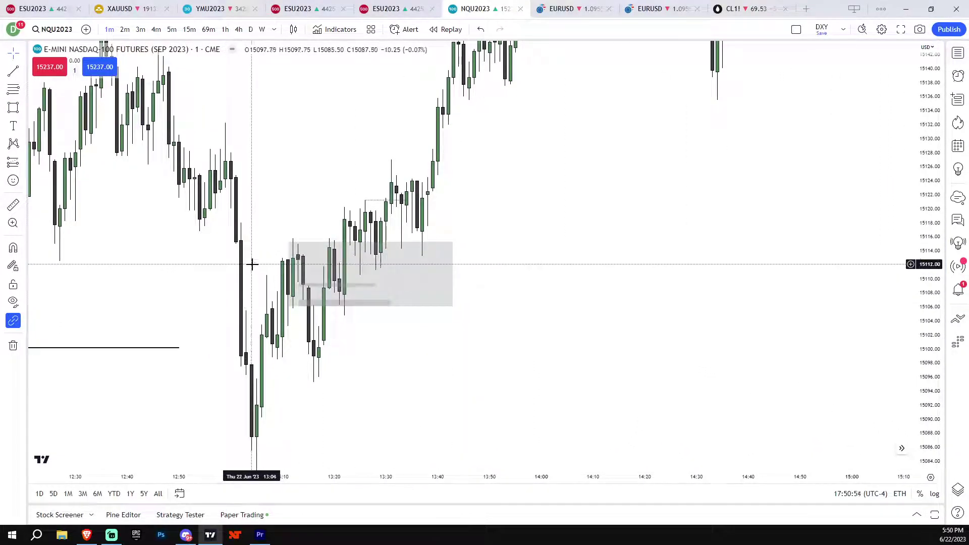
{"action": "key", "text": "Delete"}
{"action": "left_click_drag", "start_coordinate": [375, 286], "coordinate": [926, 321]}
Step: Draw a thin rectangle at about 15109 from 13:15 to 13:36 and a horizontal line at 15107.50 starting at 13:12
{"action": "scroll", "coordinate": [744, 326], "scroll_direction": "down", "scroll_amount": 1}
{"action": "scroll", "coordinate": [820, 323], "scroll_direction": "up", "scroll_amount": 1}
{"action": "left_click_drag", "start_coordinate": [819, 326], "coordinate": [836, 335]}
{"action": "left_click_drag", "start_coordinate": [932, 353], "coordinate": [924, 380]}
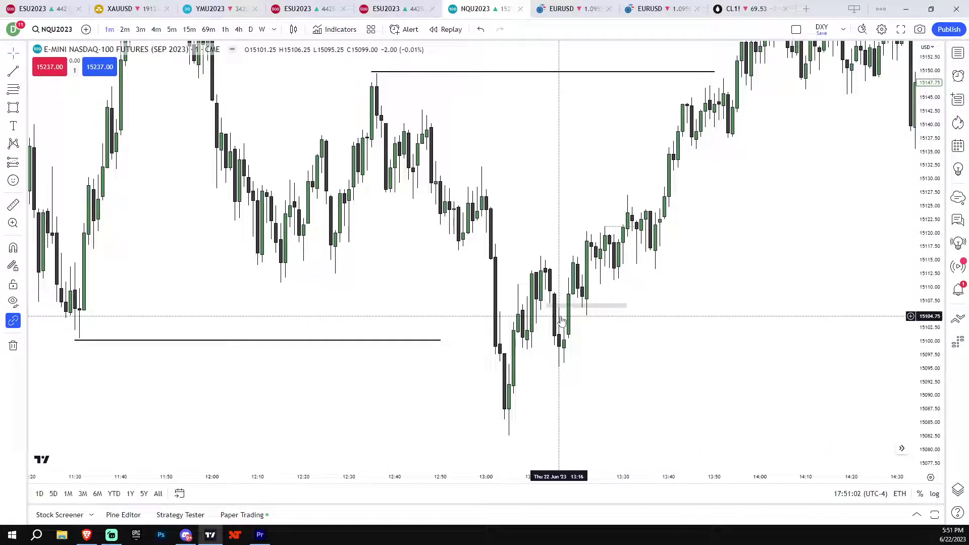
{"action": "left_click_drag", "start_coordinate": [597, 353], "coordinate": [543, 350]}
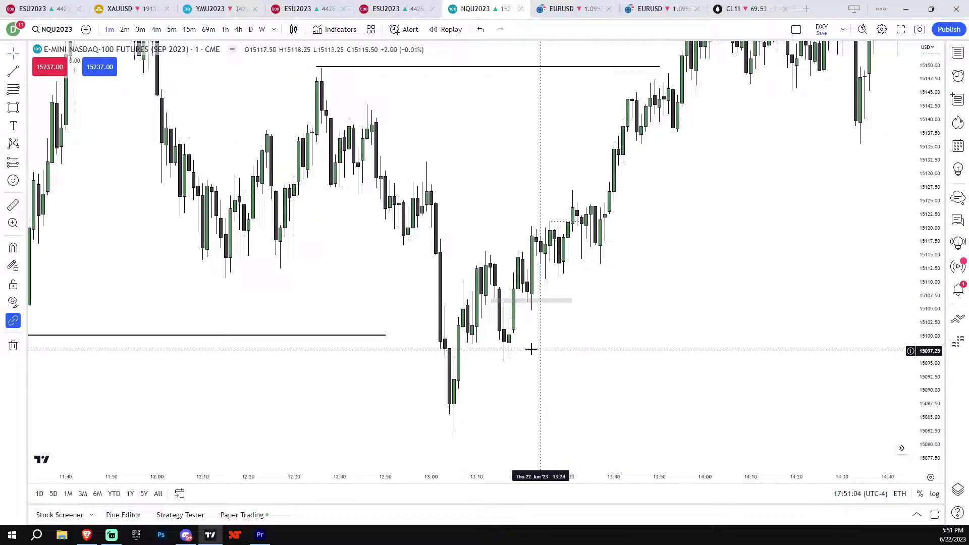
{"action": "left_click_drag", "start_coordinate": [609, 422], "coordinate": [600, 367]}
{"action": "left_click_drag", "start_coordinate": [859, 362], "coordinate": [836, 376]}
{"action": "left_click", "coordinate": [479, 274]}
{"action": "left_click", "coordinate": [24, 107]}
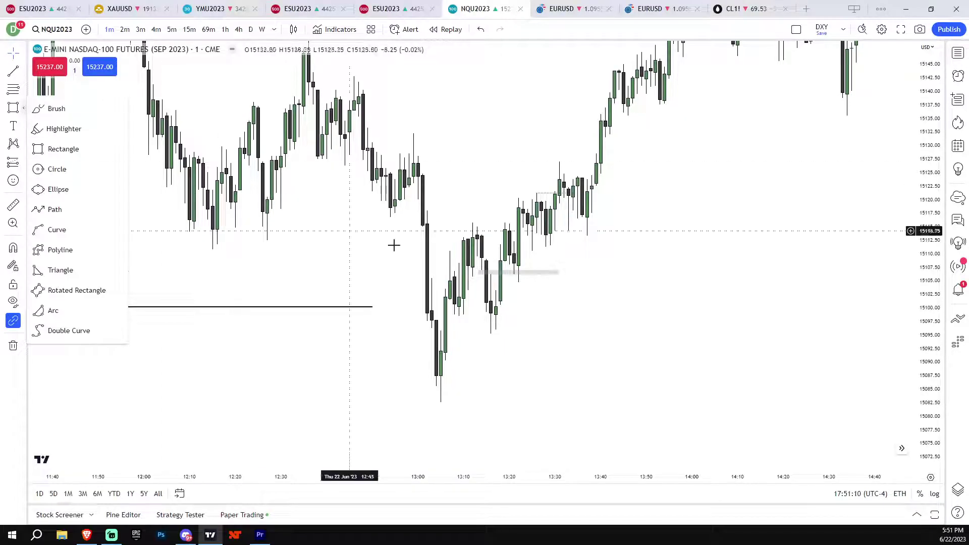
{"action": "left_click", "coordinate": [62, 150]}
{"action": "left_click_drag", "start_coordinate": [490, 261], "coordinate": [581, 258]}
{"action": "left_click", "coordinate": [468, 268]}
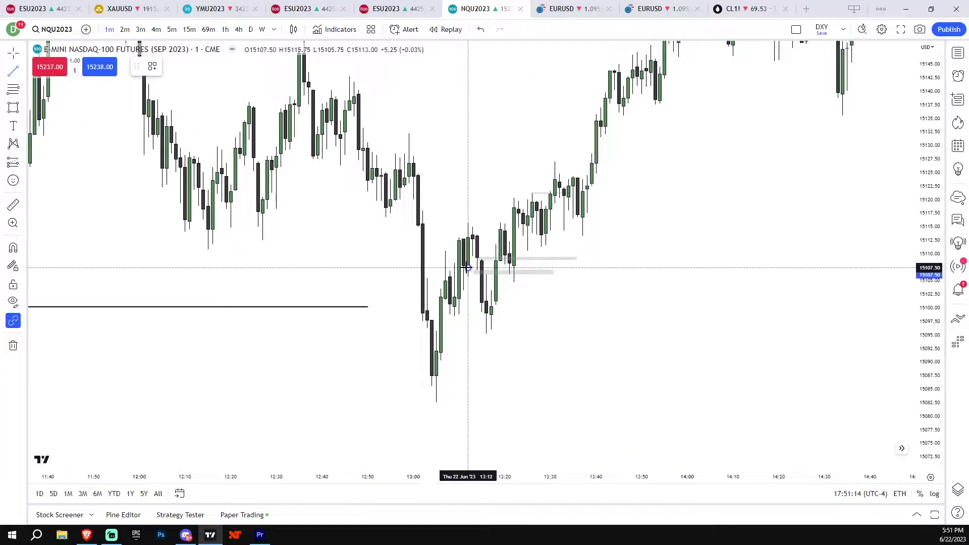
{"action": "left_click", "coordinate": [546, 268]}
Step: Examine the 1-minute structure from the morning lows through the drop below the 15100 line and the rally
{"action": "scroll", "coordinate": [880, 340], "scroll_direction": "down", "scroll_amount": 5}
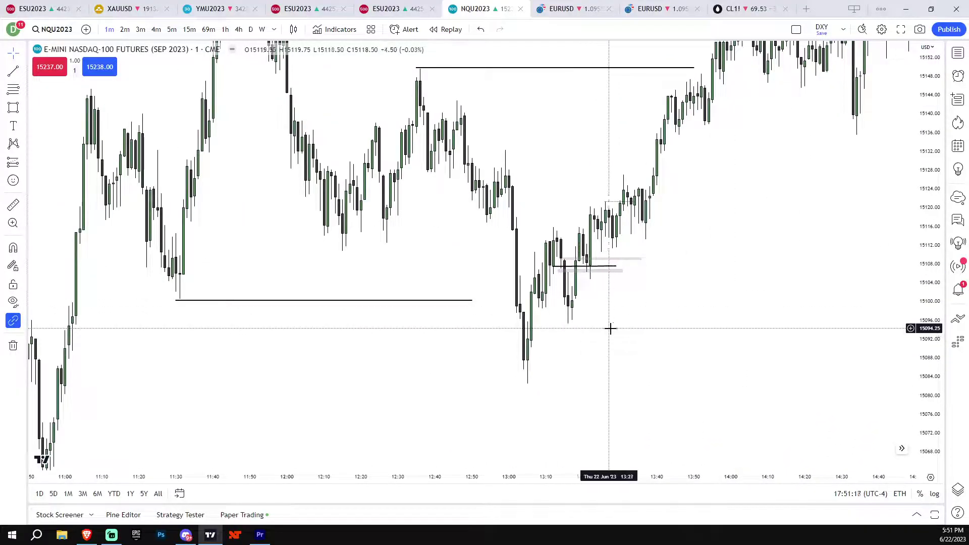
{"action": "scroll", "coordinate": [611, 330], "scroll_direction": "up", "scroll_amount": 2}
{"action": "left_click_drag", "start_coordinate": [594, 329], "coordinate": [498, 323]}
{"action": "left_click_drag", "start_coordinate": [407, 295], "coordinate": [464, 323]}
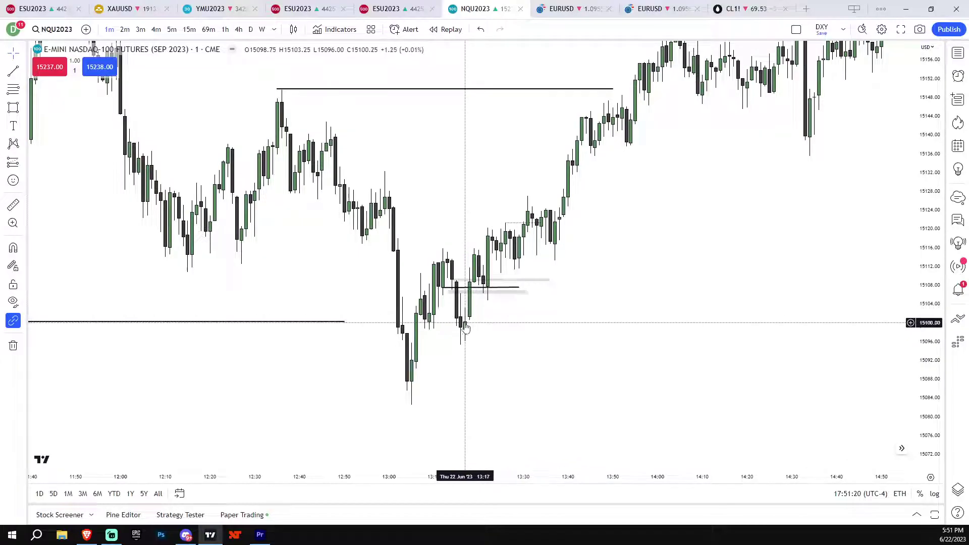
{"action": "scroll", "coordinate": [465, 324], "scroll_direction": "down", "scroll_amount": 2}
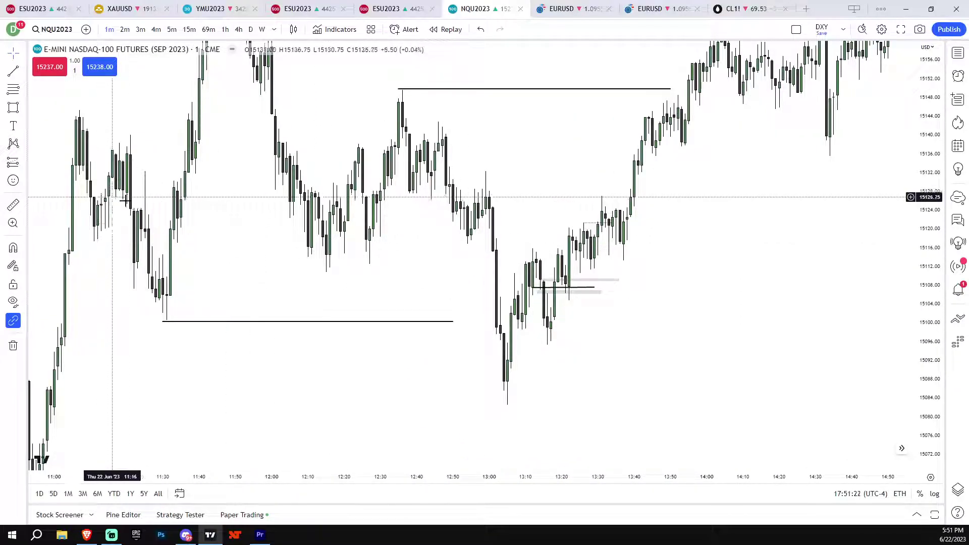
{"action": "scroll", "coordinate": [554, 298], "scroll_direction": "up", "scroll_amount": 1}
{"action": "scroll", "coordinate": [701, 349], "scroll_direction": "down", "scroll_amount": 3}
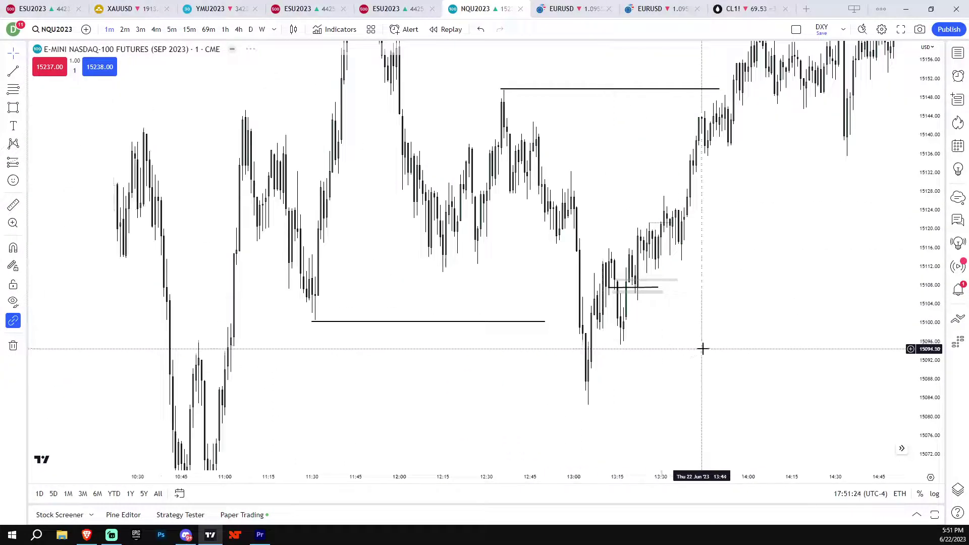
{"action": "left_click_drag", "start_coordinate": [701, 341], "coordinate": [800, 258]}
{"action": "left_click_drag", "start_coordinate": [929, 248], "coordinate": [929, 356]}
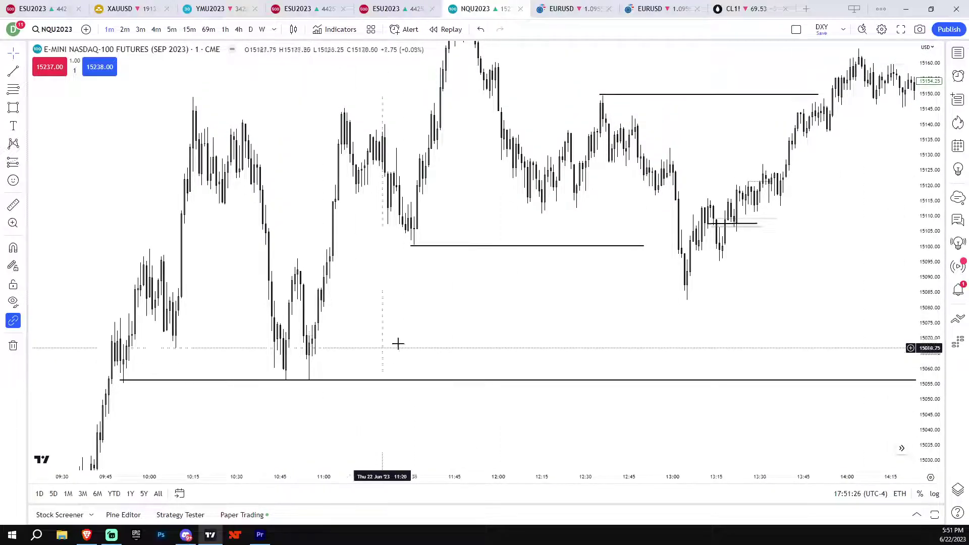
Step: Draw a rectangle from the 13:05 low candle to about 13:30, spanning 15096 to about 15101
{"action": "scroll", "coordinate": [463, 324], "scroll_direction": "up", "scroll_amount": 1}
{"action": "left_click_drag", "start_coordinate": [463, 325], "coordinate": [488, 335]}
{"action": "left_click_drag", "start_coordinate": [928, 373], "coordinate": [929, 341]}
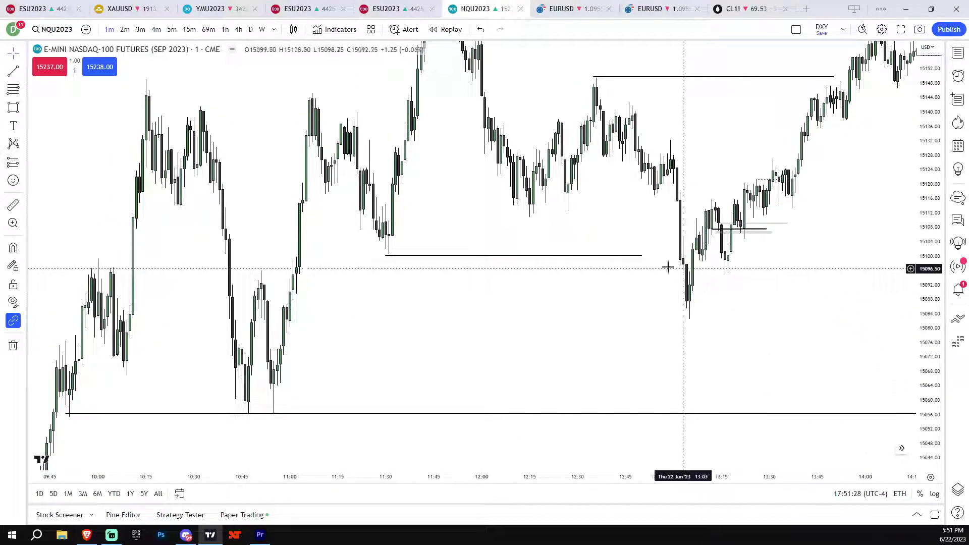
{"action": "left_click", "coordinate": [13, 107]}
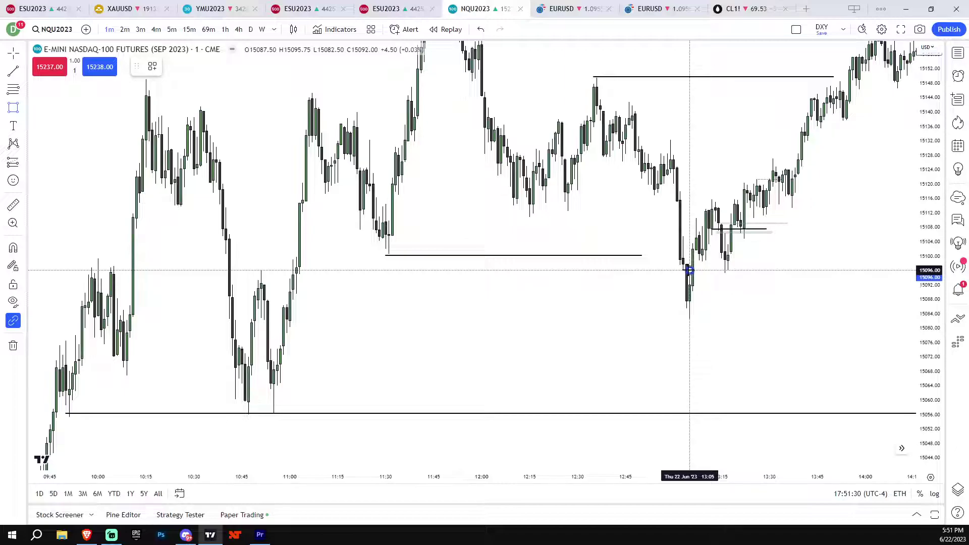
{"action": "left_click_drag", "start_coordinate": [688, 271], "coordinate": [773, 250]}
Step: Inspect the candles around the new rectangle and the wider structure down to the long line at the lows
{"action": "scroll", "coordinate": [785, 258], "scroll_direction": "up", "scroll_amount": 2}
{"action": "scroll", "coordinate": [810, 249], "scroll_direction": "up", "scroll_amount": 2}
{"action": "left_click_drag", "start_coordinate": [689, 240], "coordinate": [656, 195]}
{"action": "mouse_move", "coordinate": [662, 231]}
{"action": "left_mouse_down"}
{"action": "mouse_move", "coordinate": [684, 332]}
{"action": "mouse_move", "coordinate": [656, 240]}
{"action": "left_mouse_up"}
{"action": "scroll", "coordinate": [709, 347], "scroll_direction": "up", "scroll_amount": 1}
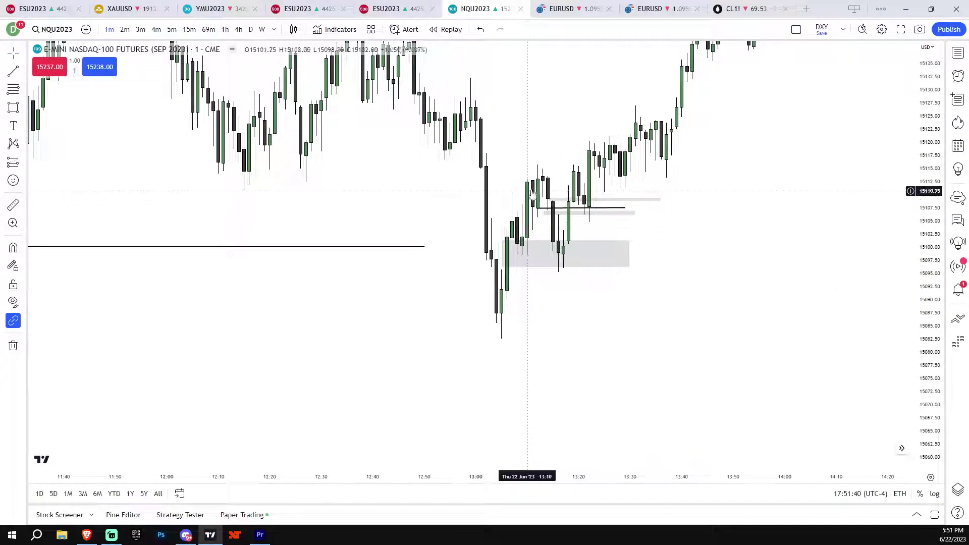
{"action": "scroll", "coordinate": [809, 320], "scroll_direction": "down", "scroll_amount": 3}
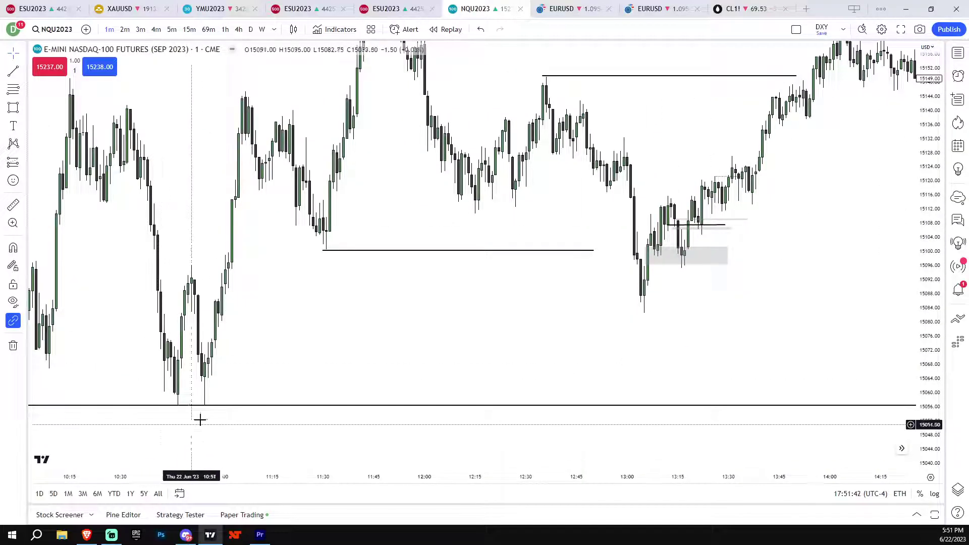
{"action": "scroll", "coordinate": [219, 409], "scroll_direction": "down", "scroll_amount": 2}
Step: Examine the retest of the grey rectangle after the 13:05 low and the rally that follows it
{"action": "scroll", "coordinate": [627, 299], "scroll_direction": "up", "scroll_amount": 4}
{"action": "scroll", "coordinate": [628, 299], "scroll_direction": "up", "scroll_amount": 1}
{"action": "left_click_drag", "start_coordinate": [628, 299], "coordinate": [688, 340]}
{"action": "left_click_drag", "start_coordinate": [929, 366], "coordinate": [928, 331]}
{"action": "scroll", "coordinate": [709, 349], "scroll_direction": "up", "scroll_amount": 2}
{"action": "left_click_drag", "start_coordinate": [709, 352], "coordinate": [691, 305]}
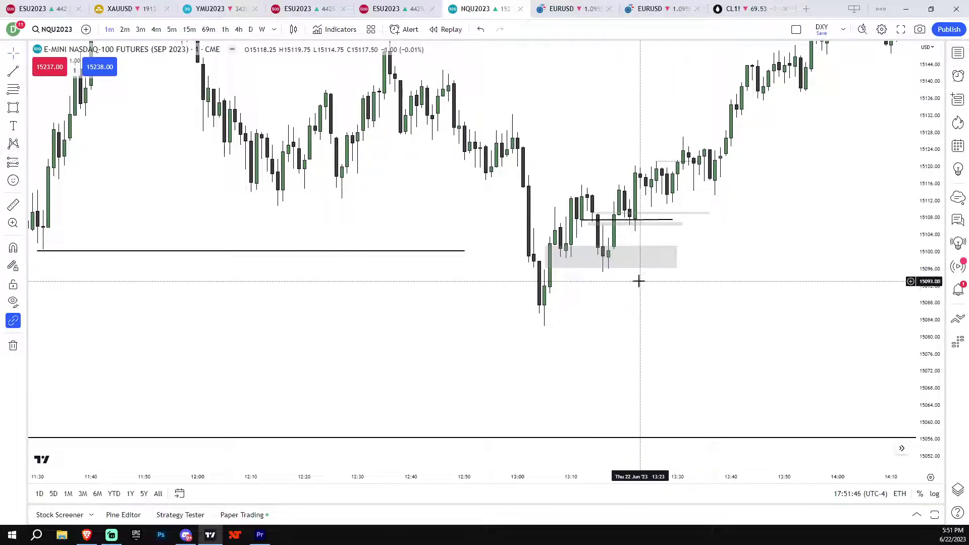
{"action": "left_click_drag", "start_coordinate": [931, 312], "coordinate": [932, 339]}
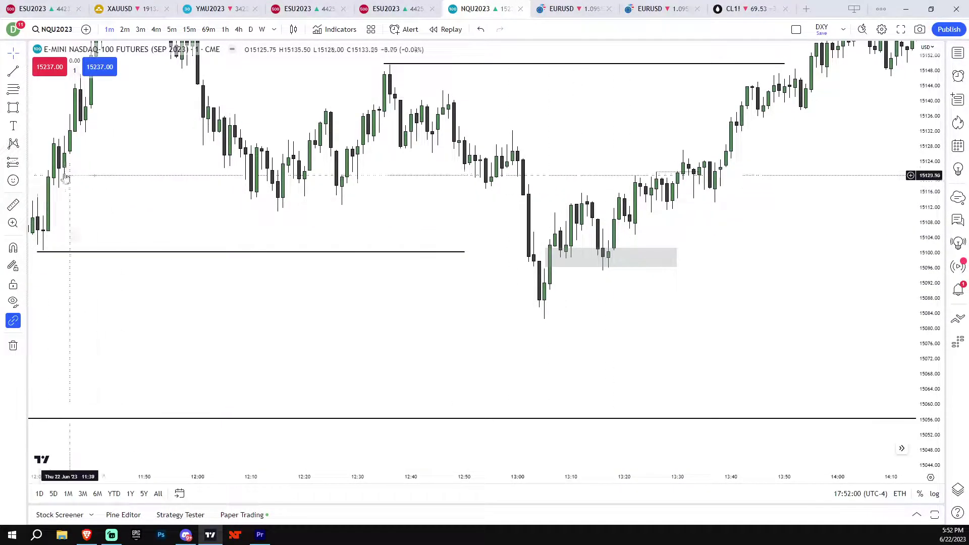
{"action": "left_click_drag", "start_coordinate": [926, 335], "coordinate": [926, 264]}
{"action": "scroll", "coordinate": [796, 279], "scroll_direction": "up", "scroll_amount": 1}
{"action": "left_click_drag", "start_coordinate": [796, 279], "coordinate": [778, 283]}
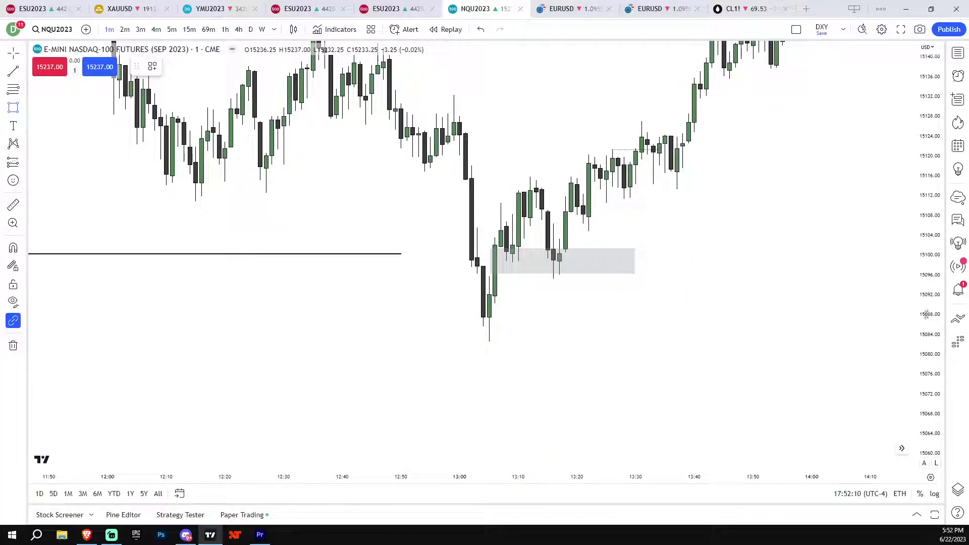
Step: Draw a thin rectangle inside the upper part of the grey box, from about 13:17 to 13:29 near 15100
{"action": "left_click_drag", "start_coordinate": [926, 313], "coordinate": [925, 290]}
{"action": "left_click", "coordinate": [558, 248]}
{"action": "left_click", "coordinate": [630, 254]}
{"action": "mouse_move", "coordinate": [840, 310]}
{"action": "left_mouse_down"}
{"action": "mouse_move", "coordinate": [848, 326]}
{"action": "mouse_move", "coordinate": [833, 309]}
{"action": "left_mouse_up"}
Step: Draw a rectangle from 13:17 to 13:30, spanning 15103.25 to 15108.50
{"action": "left_click", "coordinate": [13, 107]}
{"action": "left_click", "coordinate": [553, 208]}
{"action": "left_click", "coordinate": [629, 236]}
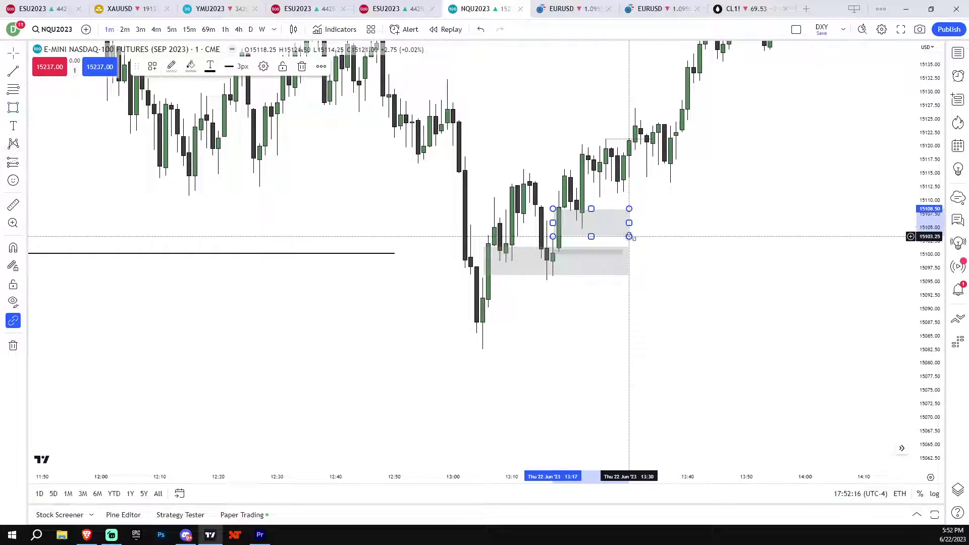
Step: Try a thin rectangle near 15106 from about 13:14 to 13:28
{"action": "left_click_drag", "start_coordinate": [675, 257], "coordinate": [701, 295]}
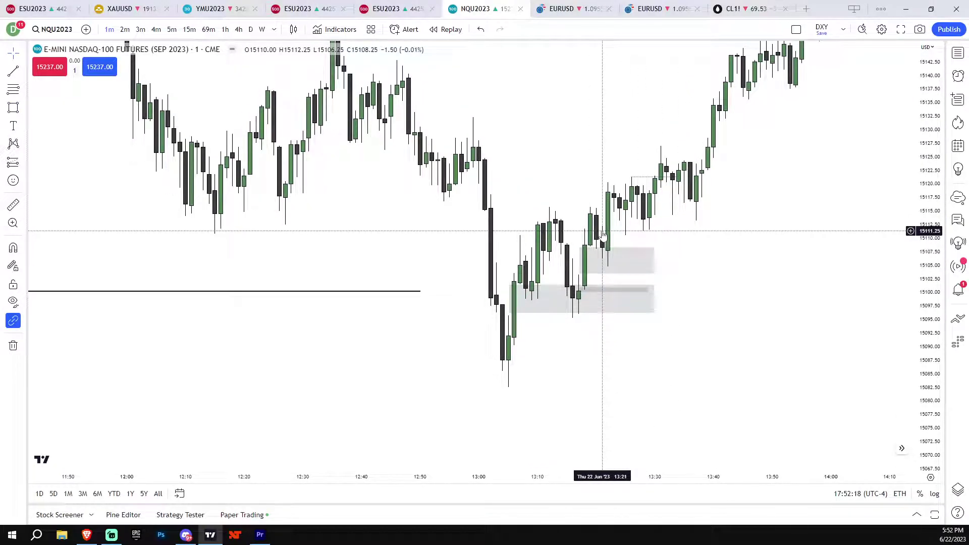
{"action": "left_click_drag", "start_coordinate": [933, 287], "coordinate": [933, 318]}
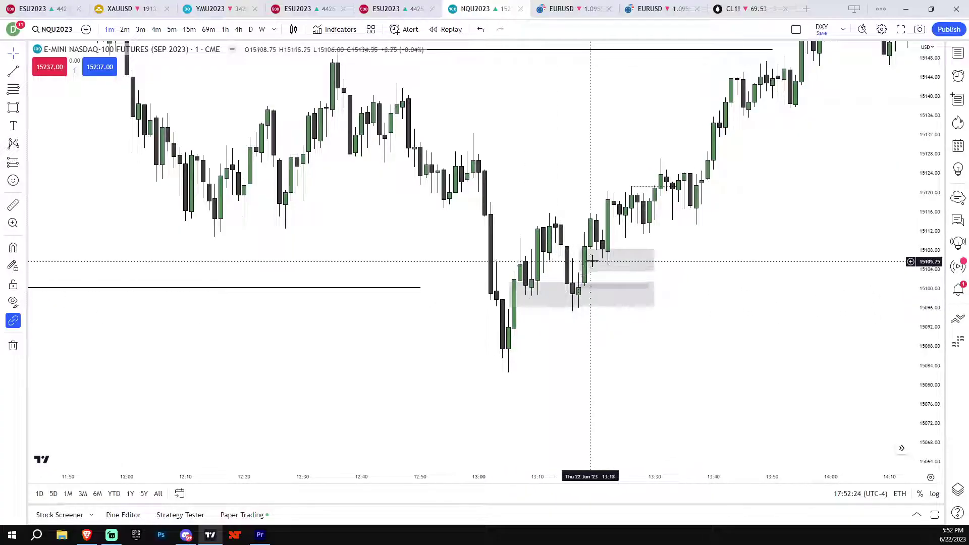
{"action": "left_click", "coordinate": [561, 255]}
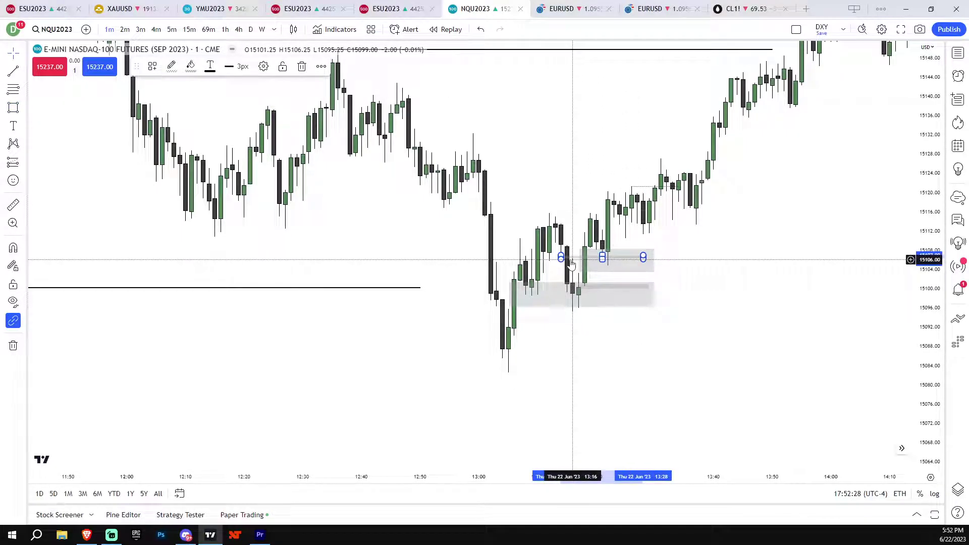
{"action": "key", "text": "Delete"}
Step: Examine the wider 1-minute structure between the long line under the morning lows, the 15100 line and the 13:05 low
{"action": "left_click_drag", "start_coordinate": [766, 311], "coordinate": [774, 279]}
{"action": "scroll", "coordinate": [757, 264], "scroll_direction": "down", "scroll_amount": 6}
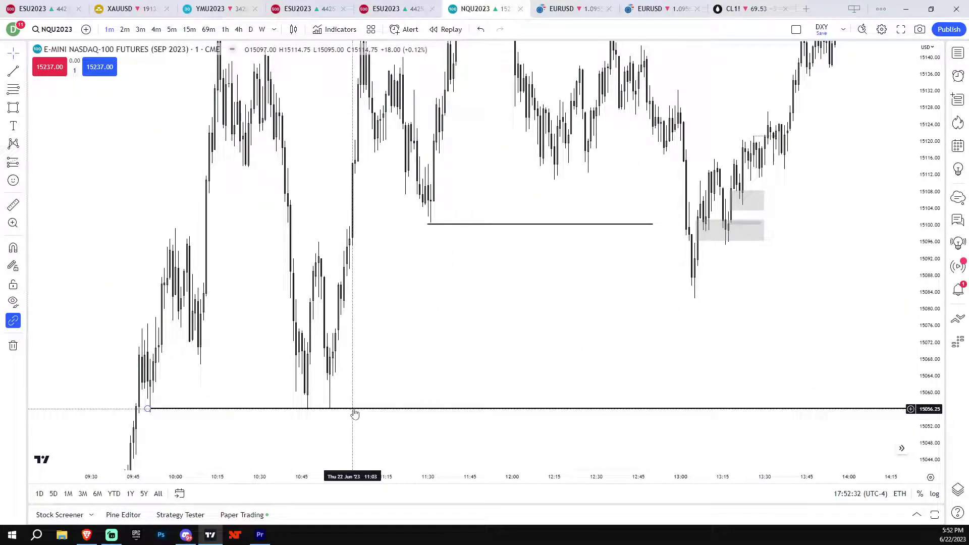
{"action": "scroll", "coordinate": [437, 364], "scroll_direction": "up", "scroll_amount": 4}
{"action": "left_click_drag", "start_coordinate": [526, 345], "coordinate": [534, 357]}
{"action": "left_click_drag", "start_coordinate": [398, 407], "coordinate": [426, 355]}
{"action": "left_click_drag", "start_coordinate": [597, 311], "coordinate": [535, 377]}
{"action": "scroll", "coordinate": [535, 377], "scroll_direction": "up", "scroll_amount": 2}
{"action": "left_click_drag", "start_coordinate": [920, 342], "coordinate": [916, 324]}
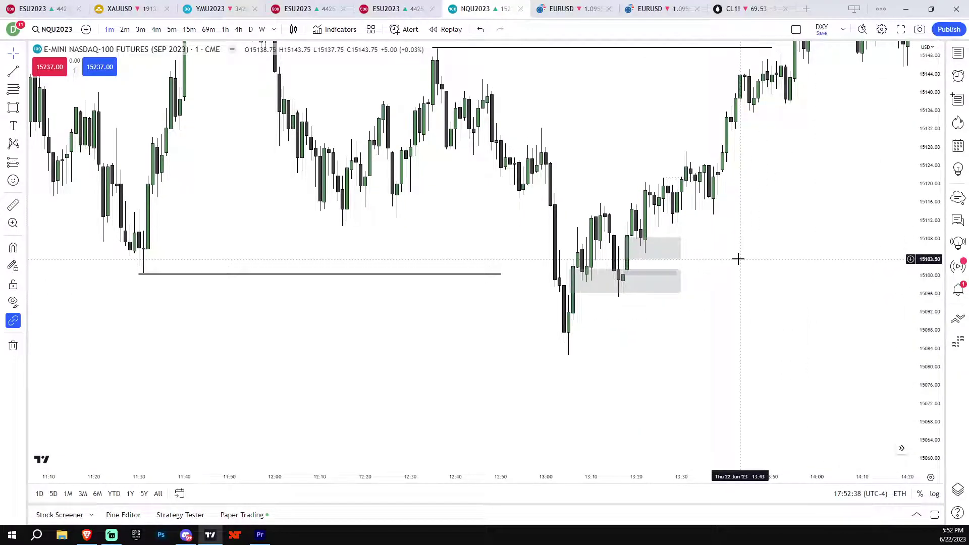
{"action": "left_click_drag", "start_coordinate": [734, 307], "coordinate": [779, 340]}
{"action": "left_click_drag", "start_coordinate": [924, 362], "coordinate": [922, 336]}
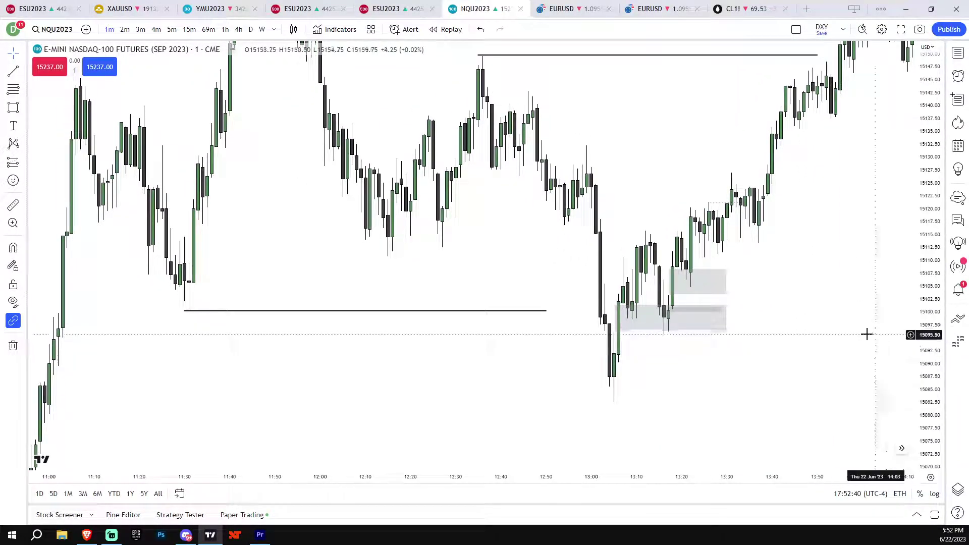
{"action": "scroll", "coordinate": [532, 334], "scroll_direction": "left", "scroll_amount": 6}
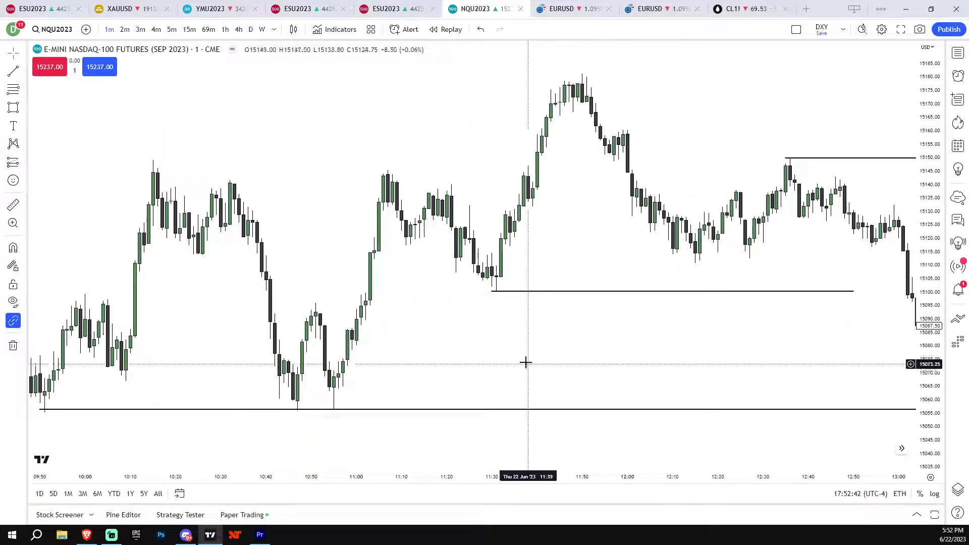
{"action": "left_click_drag", "start_coordinate": [511, 344], "coordinate": [698, 286]}
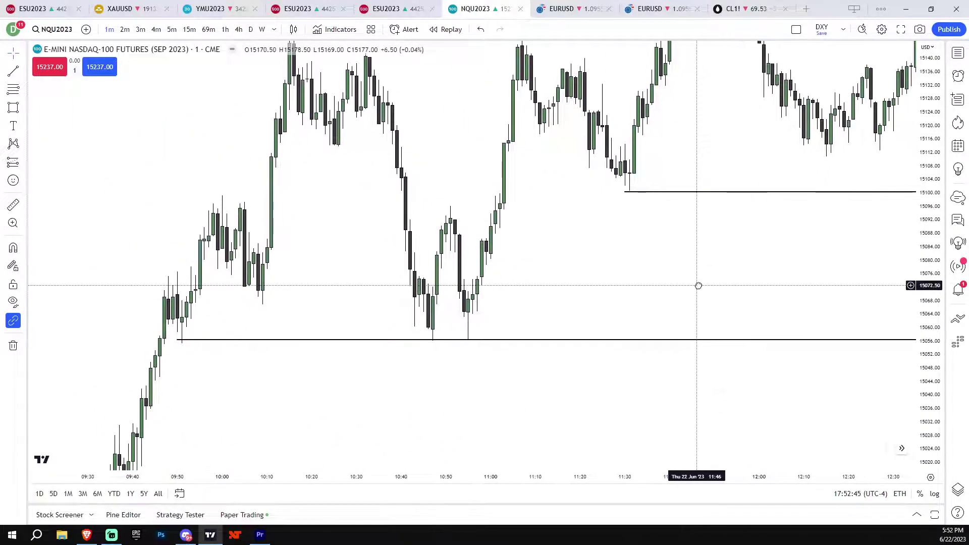
Step: Delete the long horizontal line under the morning lows near 15056
{"action": "middle_click", "coordinate": [562, 340]}
{"action": "scroll", "coordinate": [562, 340], "scroll_direction": "down", "scroll_amount": 1}
{"action": "scroll", "coordinate": [555, 336], "scroll_direction": "up", "scroll_amount": 1}
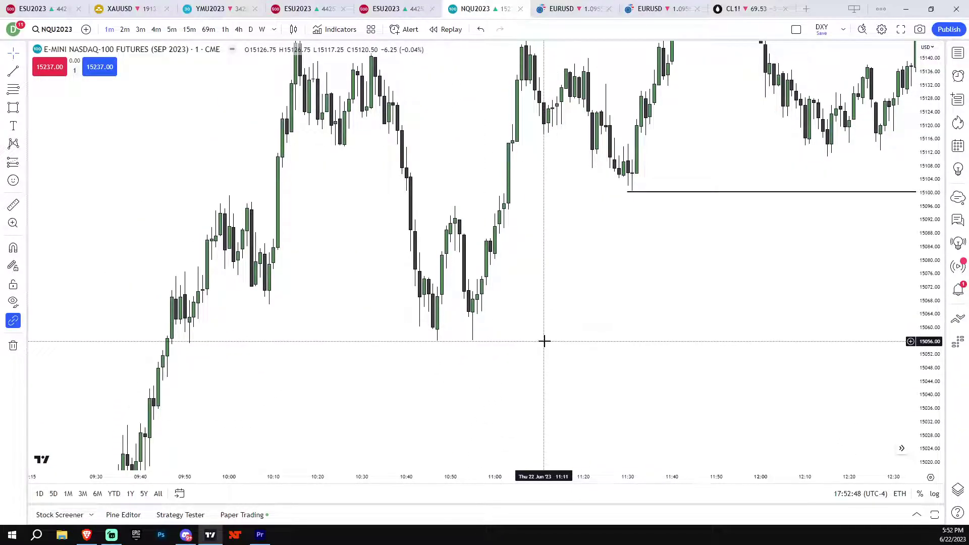
{"action": "left_click_drag", "start_coordinate": [542, 262], "coordinate": [374, 328]}
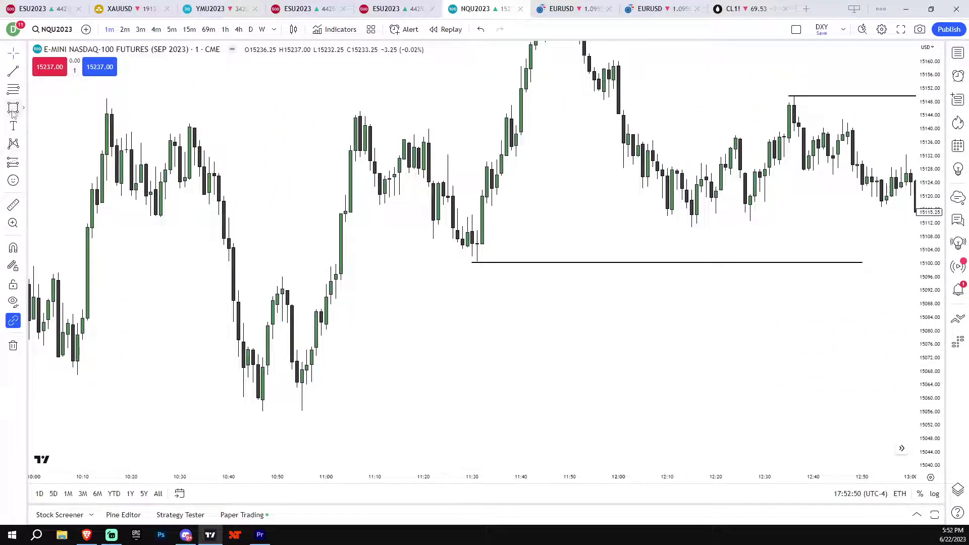
Step: Draw a rectangle from about 11:01 to 11:45 spanning 15100 to 15112, and a smaller one from about 11:31 to 11:42 spanning 15110 to 15117
{"action": "left_click", "coordinate": [544, 264]}
{"action": "left_click", "coordinate": [573, 301]}
{"action": "left_click_drag", "start_coordinate": [580, 306], "coordinate": [591, 321]}
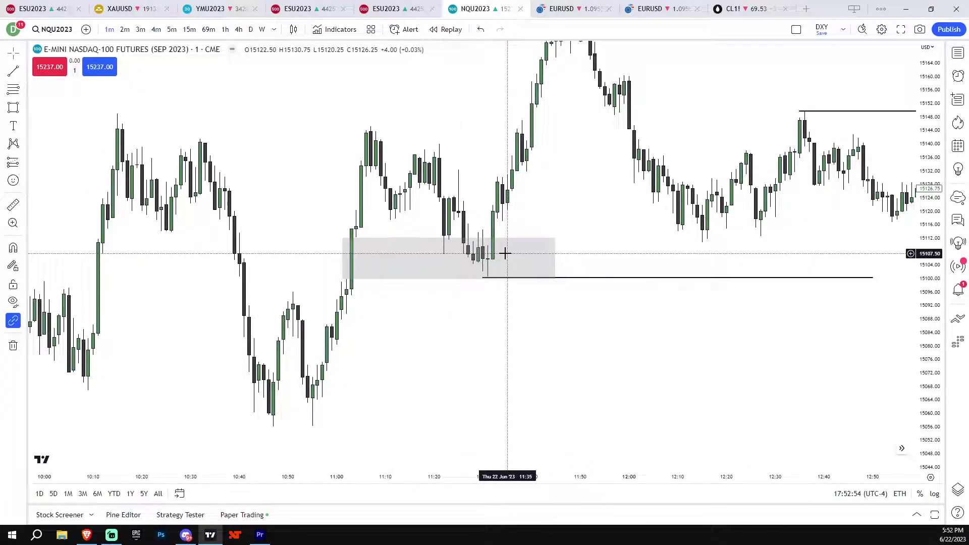
{"action": "left_click_drag", "start_coordinate": [584, 251], "coordinate": [567, 264]}
{"action": "scroll", "coordinate": [120, 159], "scroll_direction": "up", "scroll_amount": 1}
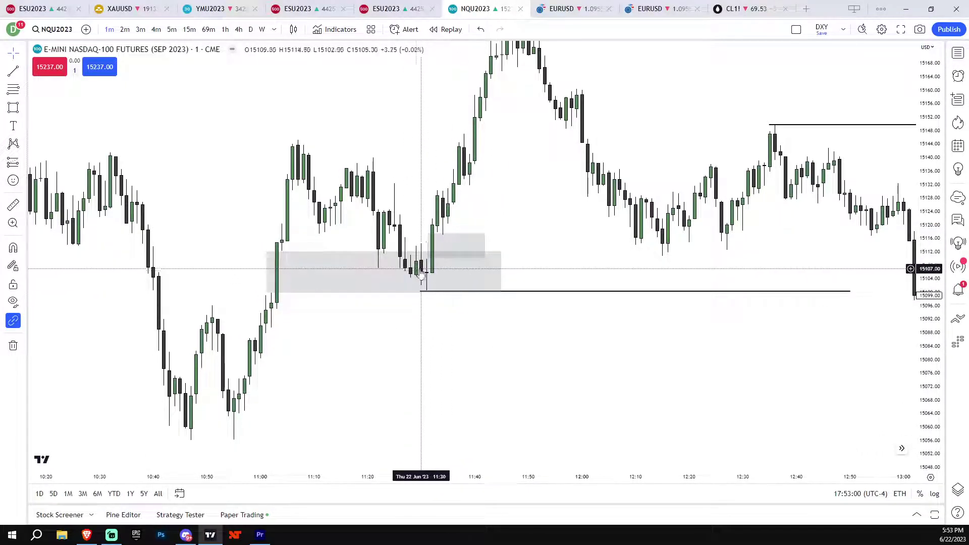
Step: Examine the 11:30 retest of the grey rectangles, the rally to the 11:50 high and the decline that follows
{"action": "left_click_drag", "start_coordinate": [434, 297], "coordinate": [461, 199]}
{"action": "scroll", "coordinate": [255, 327], "scroll_direction": "down", "scroll_amount": 1}
{"action": "scroll", "coordinate": [310, 313], "scroll_direction": "down", "scroll_amount": 1}
{"action": "scroll", "coordinate": [356, 327], "scroll_direction": "up", "scroll_amount": 1}
{"action": "scroll", "coordinate": [511, 321], "scroll_direction": "up", "scroll_amount": 1}
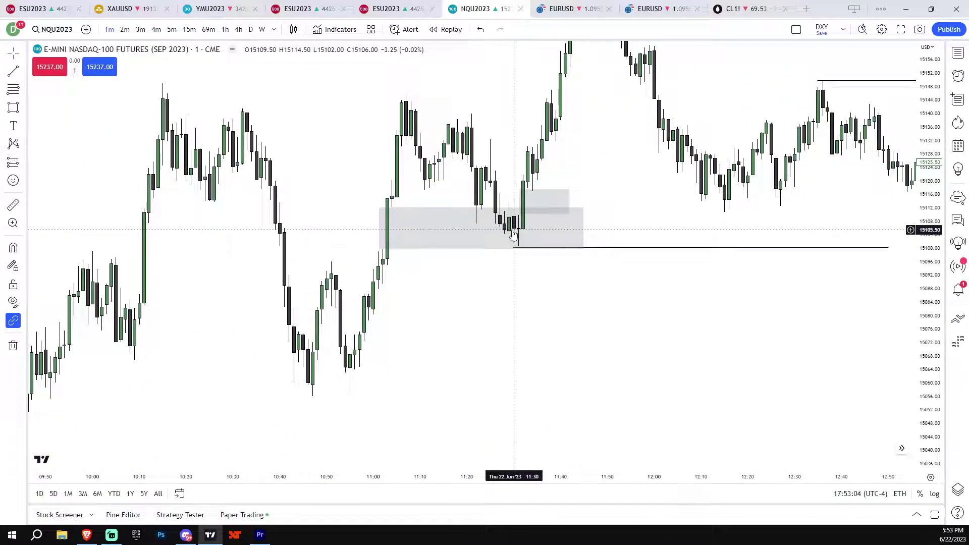
{"action": "left_click_drag", "start_coordinate": [561, 276], "coordinate": [532, 337]}
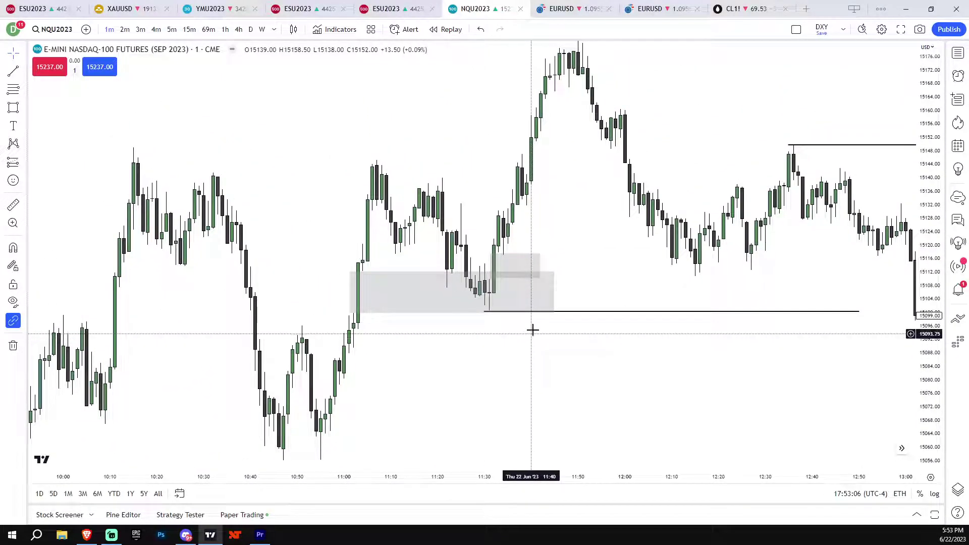
{"action": "left_click_drag", "start_coordinate": [559, 244], "coordinate": [858, 338]}
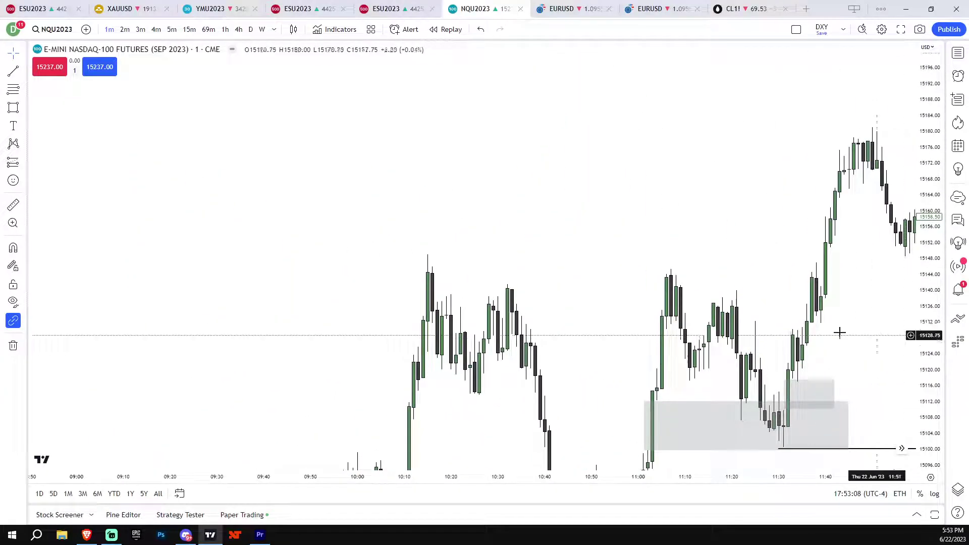
{"action": "scroll", "coordinate": [530, 247], "scroll_direction": "up", "scroll_amount": 1}
{"action": "left_click_drag", "start_coordinate": [402, 322], "coordinate": [350, 409]}
{"action": "scroll", "coordinate": [389, 261], "scroll_direction": "up", "scroll_amount": 1}
{"action": "left_click_drag", "start_coordinate": [389, 261], "coordinate": [201, 383]}
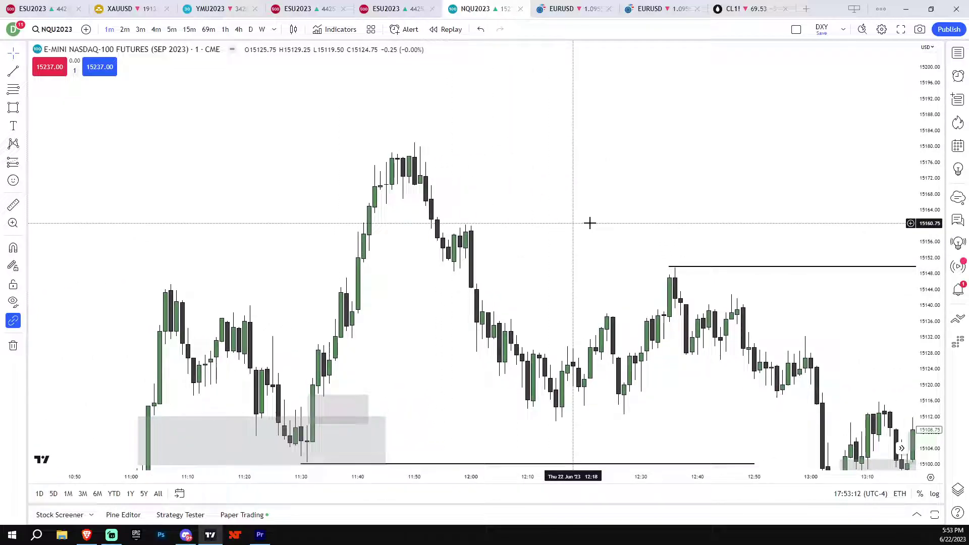
{"action": "scroll", "coordinate": [782, 303], "scroll_direction": "down", "scroll_amount": 1}
{"action": "left_click_drag", "start_coordinate": [930, 262], "coordinate": [929, 305]}
{"action": "left_click_drag", "start_coordinate": [825, 311], "coordinate": [752, 287]}
{"action": "scroll", "coordinate": [750, 285], "scroll_direction": "down", "scroll_amount": 1}
{"action": "left_click_drag", "start_coordinate": [538, 271], "coordinate": [514, 247]}
Step: Switch to the 1-minute EURUSD chart and go back to the morning of 22 June
{"action": "left_click", "coordinate": [561, 8]}
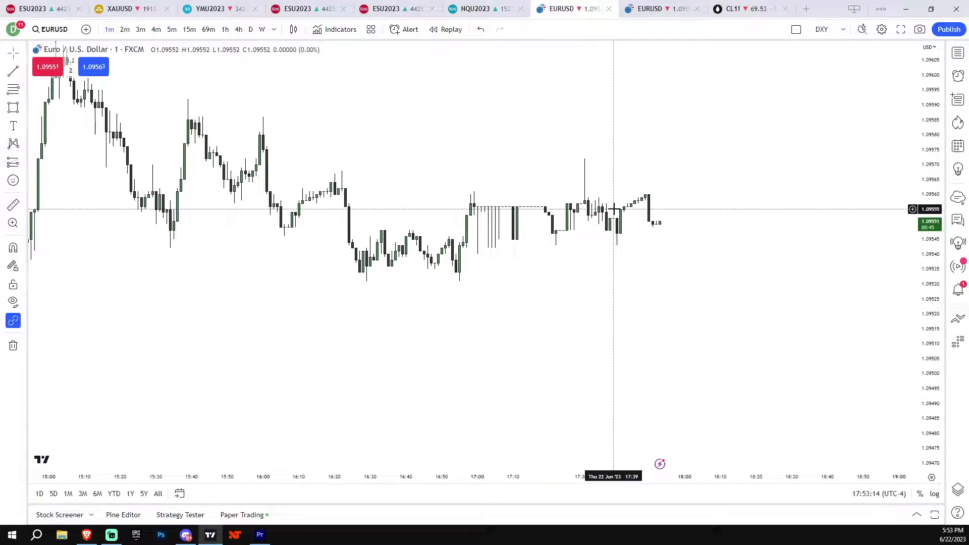
{"action": "scroll", "coordinate": [481, 253], "scroll_direction": "down", "scroll_amount": 4}
{"action": "left_click_drag", "start_coordinate": [447, 263], "coordinate": [588, 312]}
{"action": "left_click_drag", "start_coordinate": [930, 307], "coordinate": [930, 389]}
{"action": "left_click_drag", "start_coordinate": [578, 361], "coordinate": [783, 381]}
{"action": "scroll", "coordinate": [783, 381], "scroll_direction": "up", "scroll_amount": 1}
{"action": "left_click_drag", "start_coordinate": [511, 365], "coordinate": [714, 369]}
{"action": "left_click_drag", "start_coordinate": [574, 246], "coordinate": [713, 315]}
{"action": "left_click_drag", "start_coordinate": [643, 281], "coordinate": [757, 366]}
{"action": "left_click_drag", "start_coordinate": [649, 254], "coordinate": [839, 445]}
{"action": "left_click_drag", "start_coordinate": [708, 279], "coordinate": [733, 339]}
Step: Draw a rectangle below the EURUSD morning high from about 10:10 to 10:34, spanning about 1.09839 to 1.09860
{"action": "scroll", "coordinate": [733, 339], "scroll_direction": "up", "scroll_amount": 2}
{"action": "left_click_drag", "start_coordinate": [934, 325], "coordinate": [934, 367]}
{"action": "scroll", "coordinate": [665, 296], "scroll_direction": "up", "scroll_amount": 2}
{"action": "left_click_drag", "start_coordinate": [666, 296], "coordinate": [831, 331]}
{"action": "scroll", "coordinate": [711, 326], "scroll_direction": "up", "scroll_amount": 1}
{"action": "left_click_drag", "start_coordinate": [937, 339], "coordinate": [937, 291]}
{"action": "scroll", "coordinate": [555, 236], "scroll_direction": "up", "scroll_amount": 2}
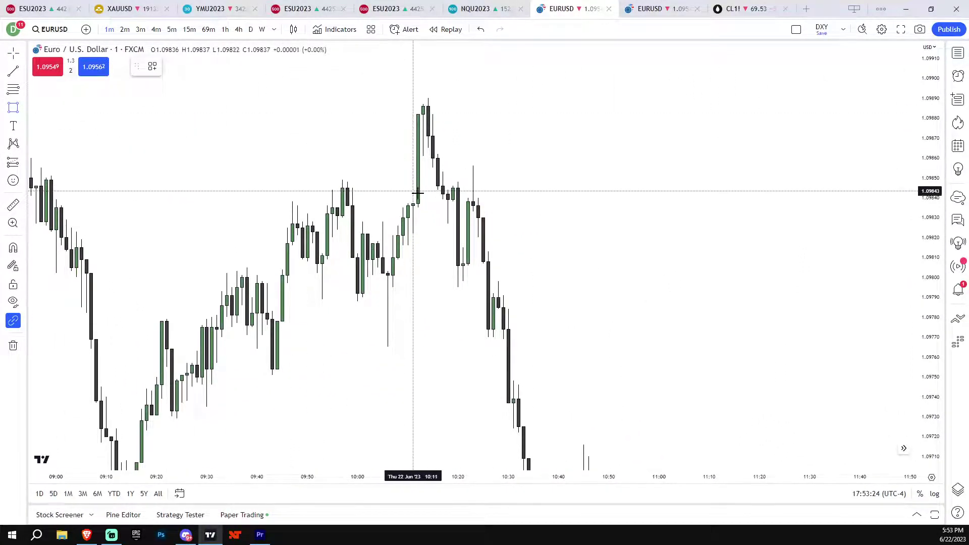
{"action": "left_click_drag", "start_coordinate": [409, 156], "coordinate": [525, 197]}
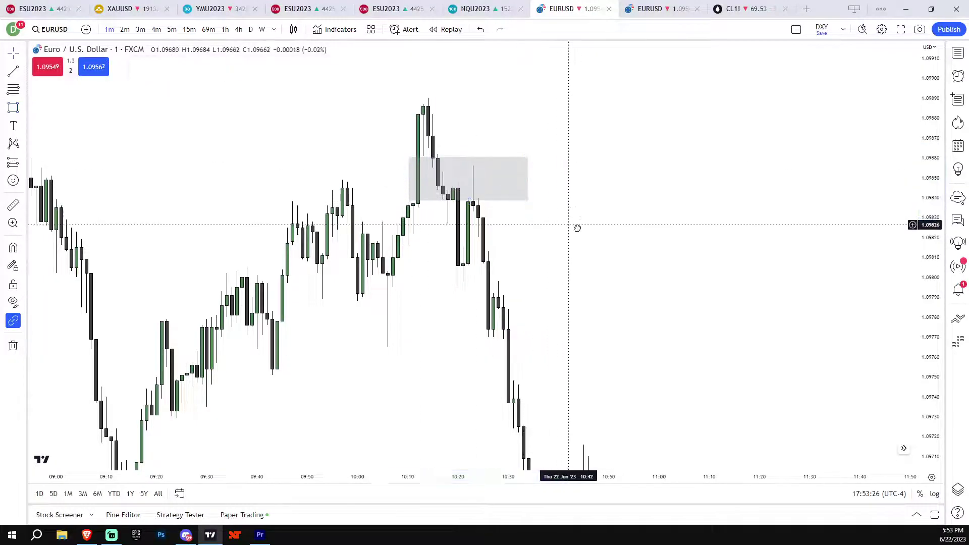
Step: Draw a rectangle from about 10:19 to 10:32 spanning 1.09816 to 1.09832, and a larger one from about 10:03 to 10:37 spanning 1.09765 to 1.09817
{"action": "scroll", "coordinate": [629, 275], "scroll_direction": "down", "scroll_amount": 2}
{"action": "scroll", "coordinate": [616, 174], "scroll_direction": "up", "scroll_amount": 3}
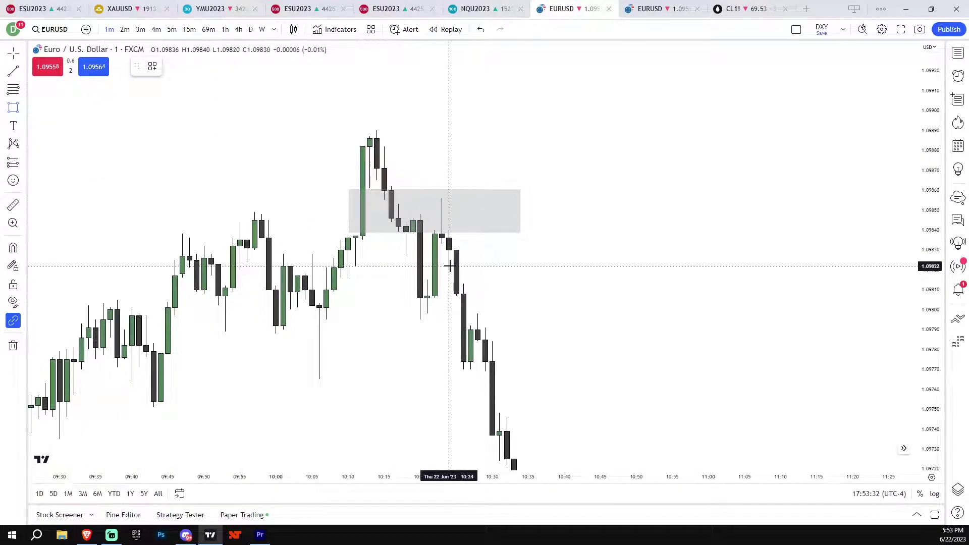
{"action": "left_click_drag", "start_coordinate": [413, 244], "coordinate": [506, 277]}
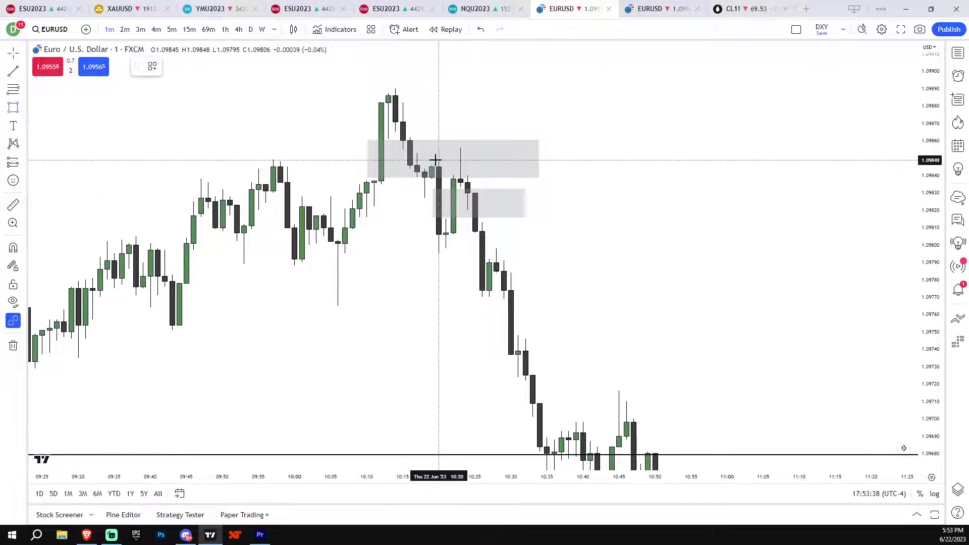
{"action": "left_click_drag", "start_coordinate": [316, 214], "coordinate": [560, 305]}
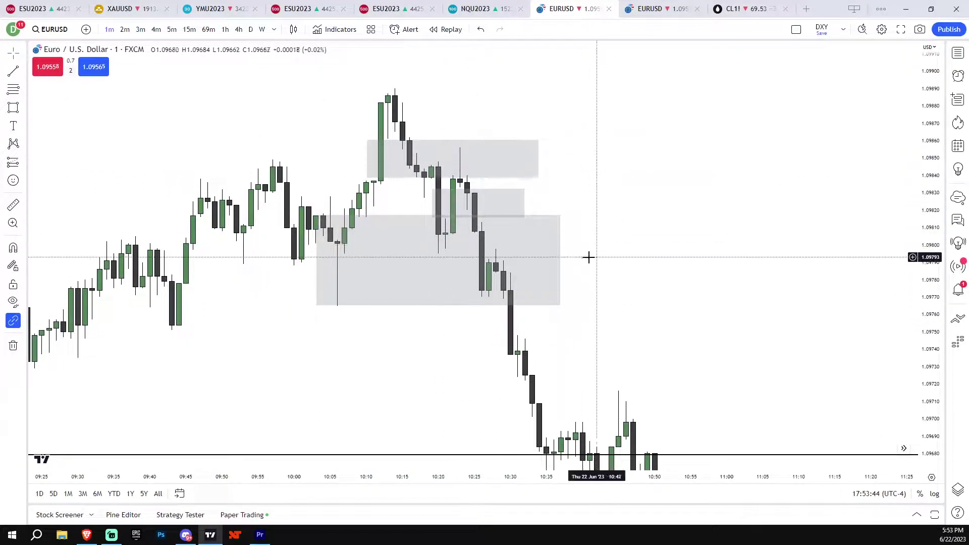
Step: Delete the three grey rectangles around the 10:00 to 10:35 EURUSD candles
{"action": "scroll", "coordinate": [605, 259], "scroll_direction": "down", "scroll_amount": 4}
{"action": "left_click_drag", "start_coordinate": [911, 329], "coordinate": [925, 307]}
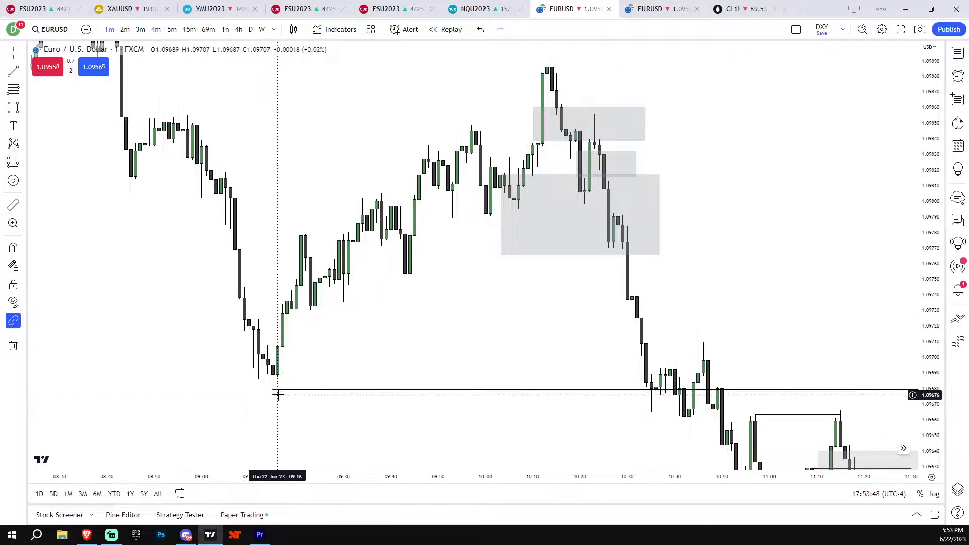
{"action": "left_click", "coordinate": [536, 259]}
{"action": "key", "text": "Delete"}
{"action": "left_click", "coordinate": [626, 179]}
{"action": "key", "text": "Delete"}
{"action": "left_click", "coordinate": [634, 141]}
{"action": "key", "text": "Delete"}
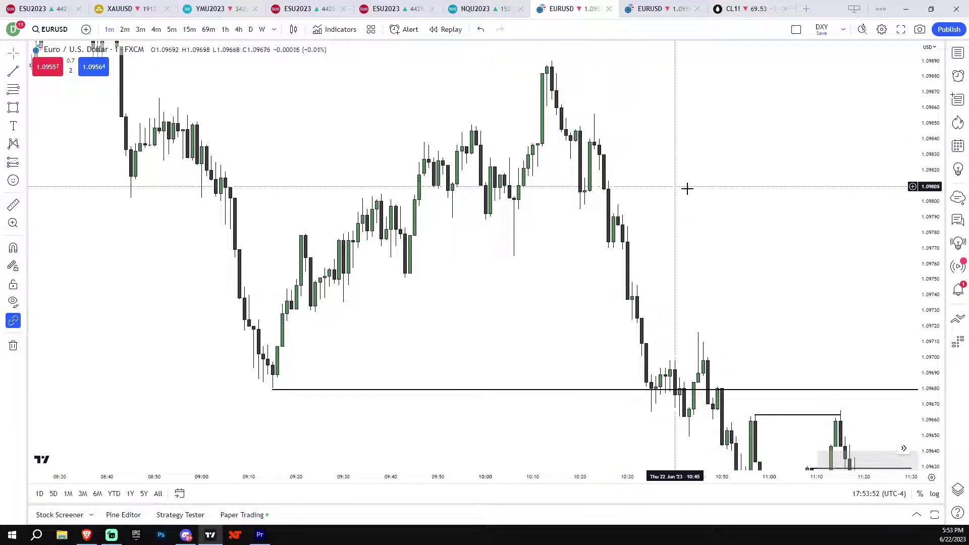
Step: Inspect the EURUSD rise and fall around the 10:13 high, and switch to the 15-minute EURUSD and DXY comparison chart
{"action": "left_click_drag", "start_coordinate": [931, 218], "coordinate": [931, 225]}
{"action": "left_click_drag", "start_coordinate": [794, 209], "coordinate": [760, 240]}
{"action": "scroll", "coordinate": [796, 245], "scroll_direction": "up", "scroll_amount": 1}
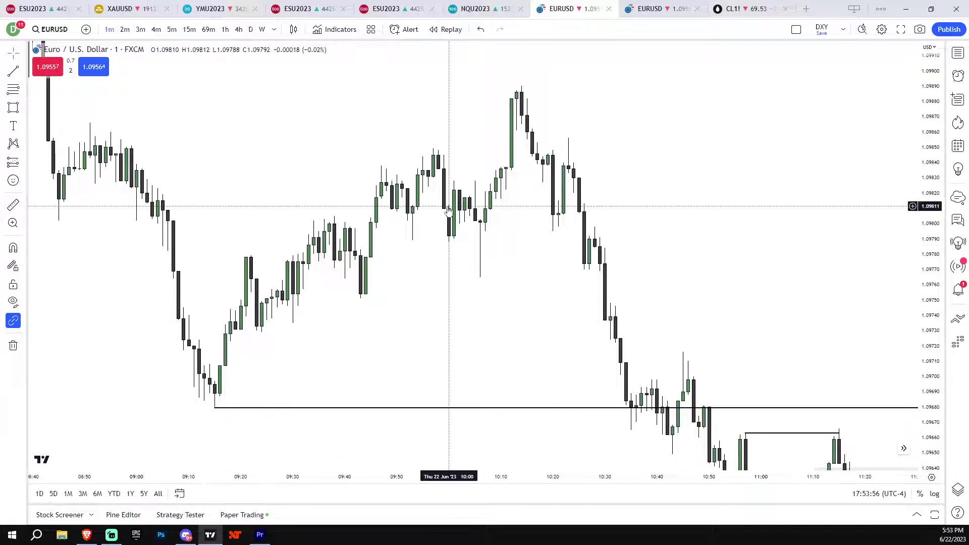
{"action": "left_click", "coordinate": [622, 6]}
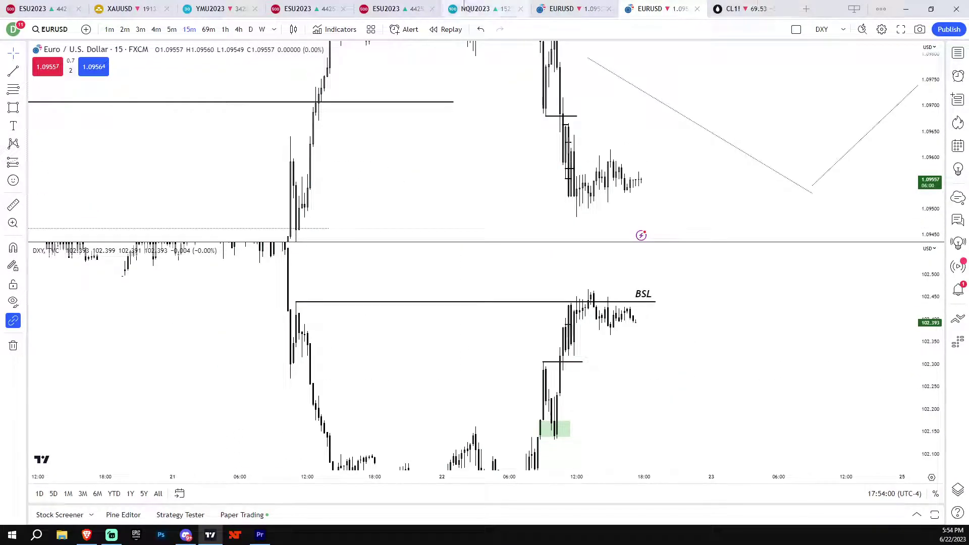
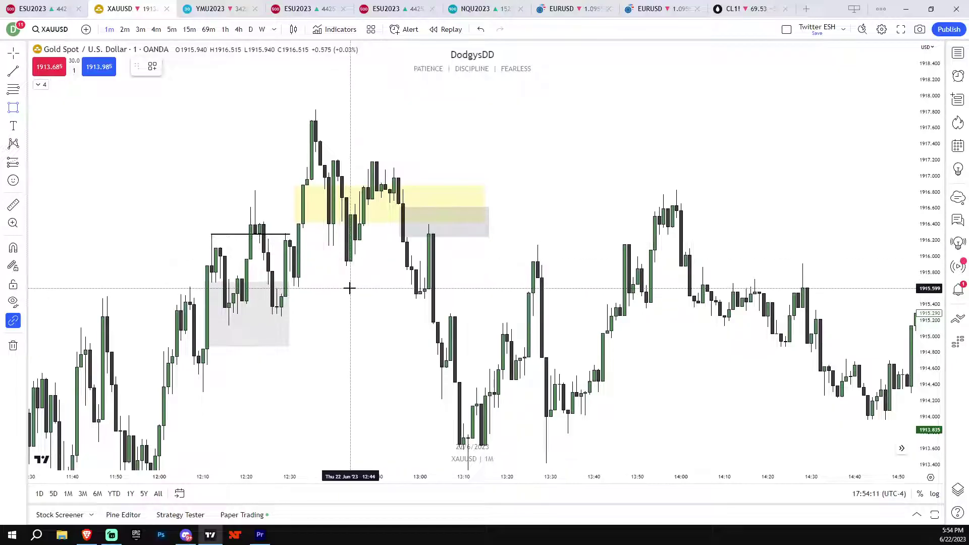
Step: Extend the lower grey rectangle on the gold chart forward in time to about 13:12
{"action": "left_click_drag", "start_coordinate": [289, 314], "coordinate": [471, 314]}
{"action": "left_click_drag", "start_coordinate": [480, 269], "coordinate": [419, 232]}
{"action": "left_click_drag", "start_coordinate": [835, 284], "coordinate": [714, 272]}
Step: Draw a horizontal trend line from the 11:59 gold low at 1912.842 to 14:21
{"action": "scroll", "coordinate": [450, 298], "scroll_direction": "down", "scroll_amount": 1}
{"action": "left_click_drag", "start_coordinate": [454, 299], "coordinate": [381, 278]}
{"action": "scroll", "coordinate": [387, 279], "scroll_direction": "down", "scroll_amount": 1}
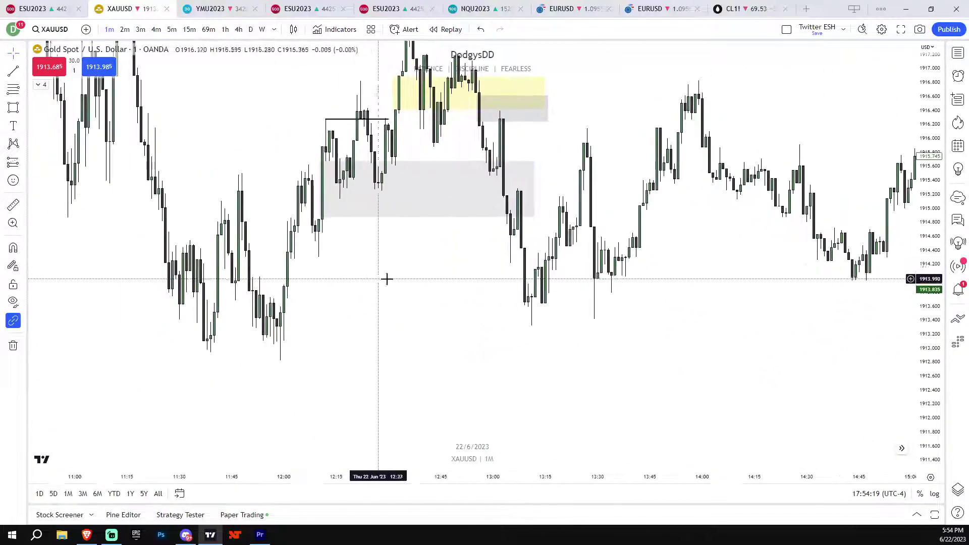
{"action": "left_click", "coordinate": [14, 71]}
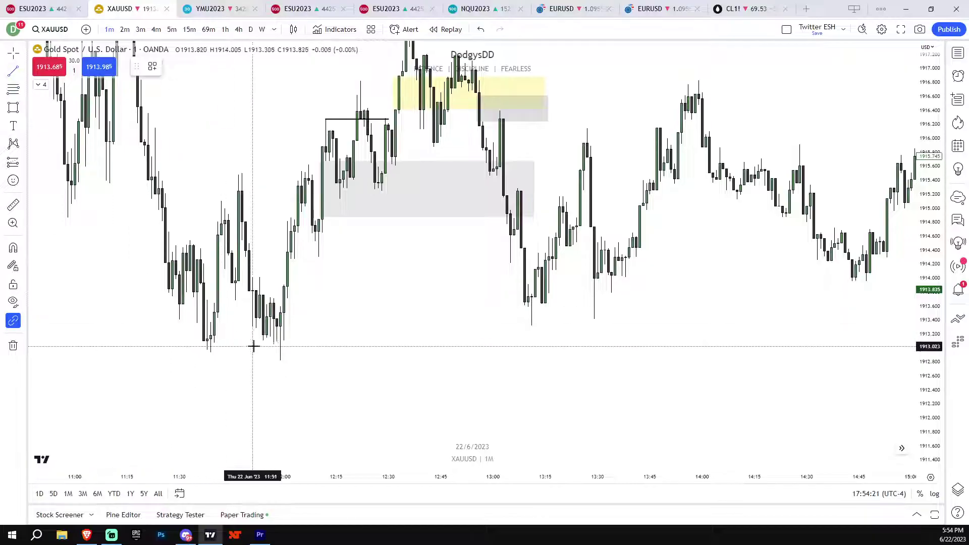
{"action": "left_click", "coordinate": [280, 358]}
{"action": "left_click", "coordinate": [775, 359]}
{"action": "scroll", "coordinate": [778, 387], "scroll_direction": "down", "scroll_amount": 3}
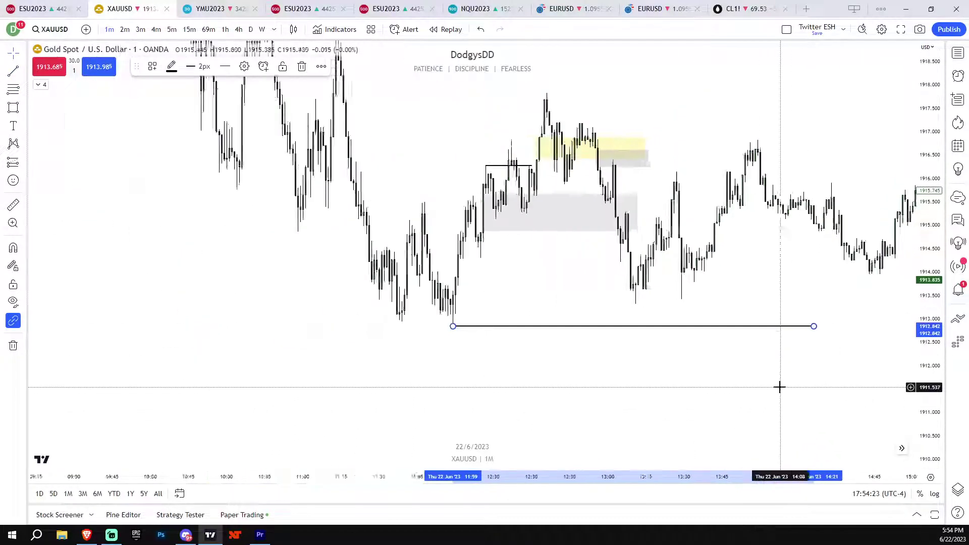
Step: Extend the line at the 11:59 gold low forward in time past the late-afternoon candles
{"action": "left_click_drag", "start_coordinate": [510, 331], "coordinate": [929, 212]}
{"action": "left_click_drag", "start_coordinate": [417, 293], "coordinate": [459, 357]}
{"action": "scroll", "coordinate": [444, 357], "scroll_direction": "up", "scroll_amount": 1}
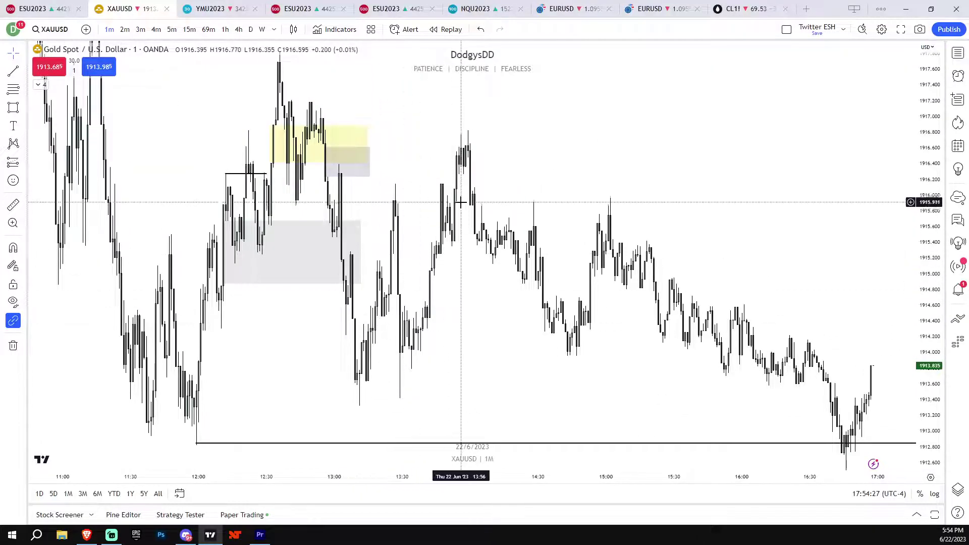
Step: Draw a rectangle on the gold chart from 13:51 to about 15:18, spanning about 1915.65 to 1915.93
{"action": "scroll", "coordinate": [389, 192], "scroll_direction": "up", "scroll_amount": 3}
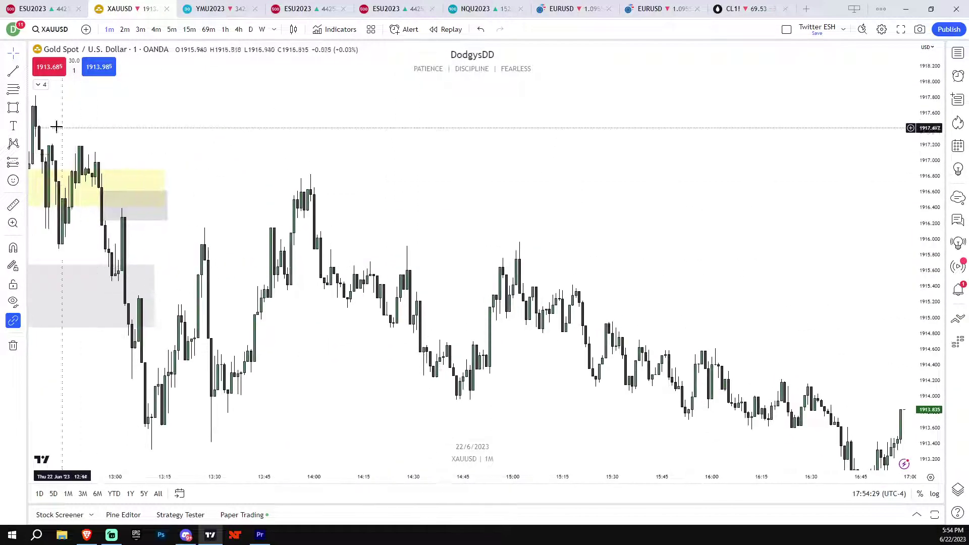
{"action": "key", "text": "alt+shift+r"}
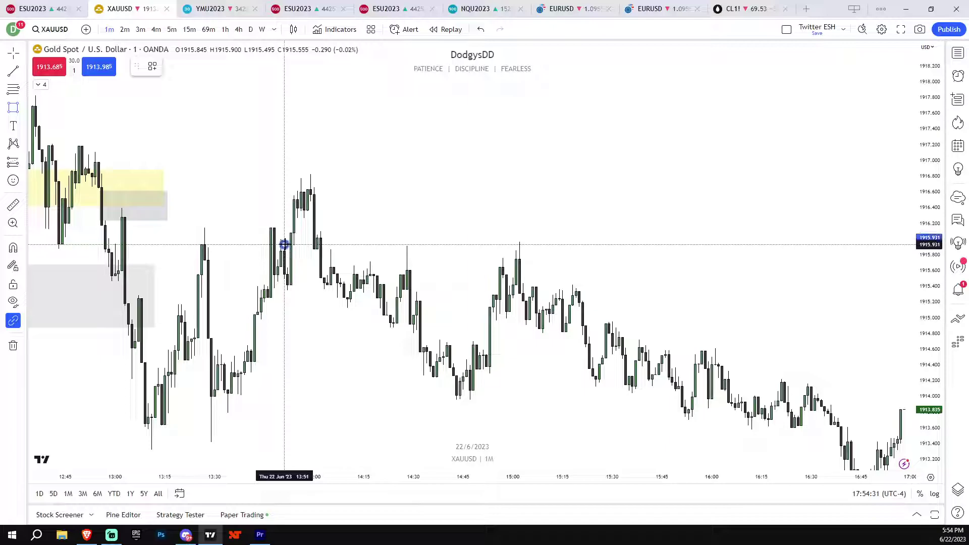
{"action": "left_click", "coordinate": [285, 244]}
{"action": "left_click", "coordinate": [572, 266]}
{"action": "left_click_drag", "start_coordinate": [626, 286], "coordinate": [584, 252]}
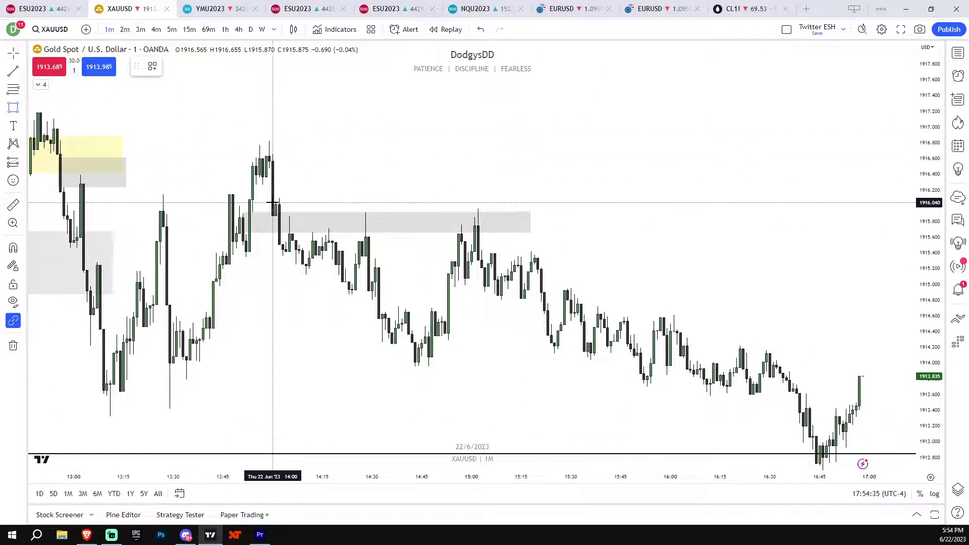
Step: Draw a small rectangle on the gold chart from about 14:25 to 14:38, spanning about 1914.98 to 1915.20
{"action": "left_click_drag", "start_coordinate": [929, 323], "coordinate": [928, 253]}
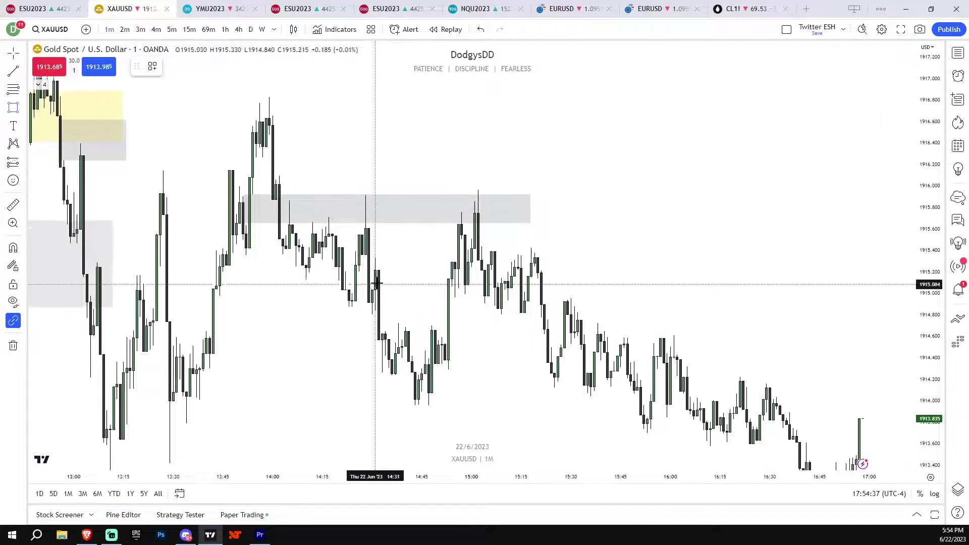
{"action": "left_click", "coordinate": [409, 297]}
{"action": "left_click_drag", "start_coordinate": [409, 297], "coordinate": [401, 293]}
{"action": "left_click", "coordinate": [368, 298]}
{"action": "scroll", "coordinate": [369, 303], "scroll_direction": "up", "scroll_amount": 1}
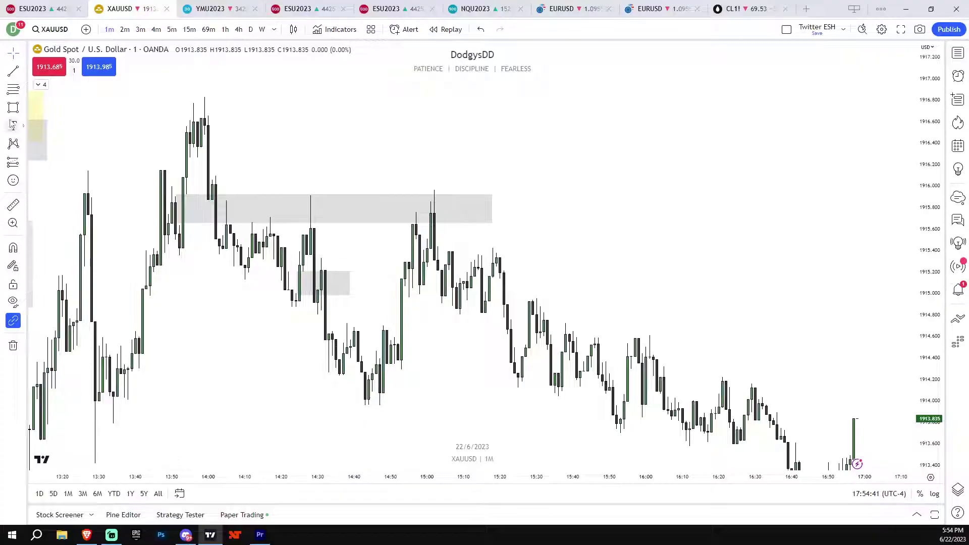
Step: Draw two gold chart rectangles: 14:52 to 15:34 spanning about 1914.56 to 1915.07, and 14:55 to about 15:20 spanning about 1915.30 to 1915.51
{"action": "left_click_drag", "start_coordinate": [394, 284], "coordinate": [550, 341]}
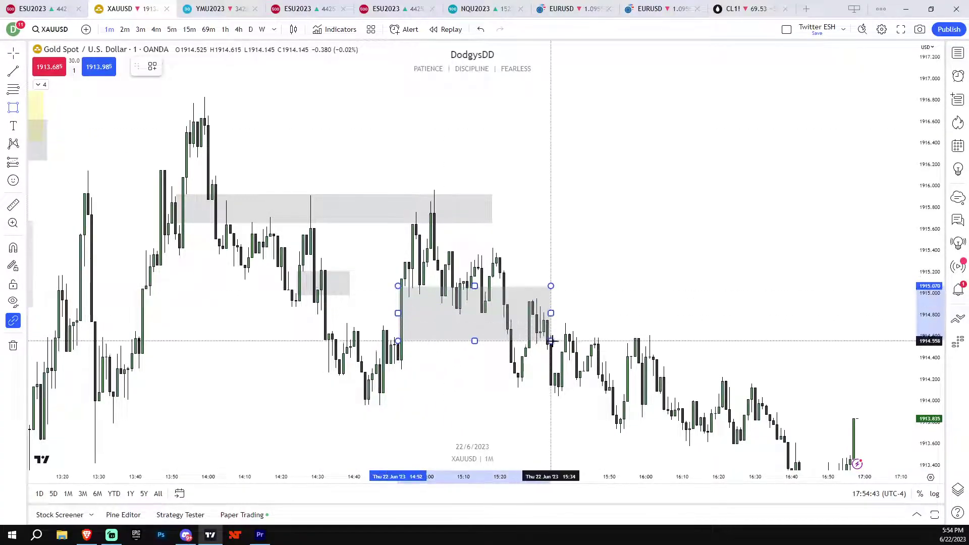
{"action": "left_click", "coordinate": [131, 153]}
{"action": "left_click", "coordinate": [13, 108]}
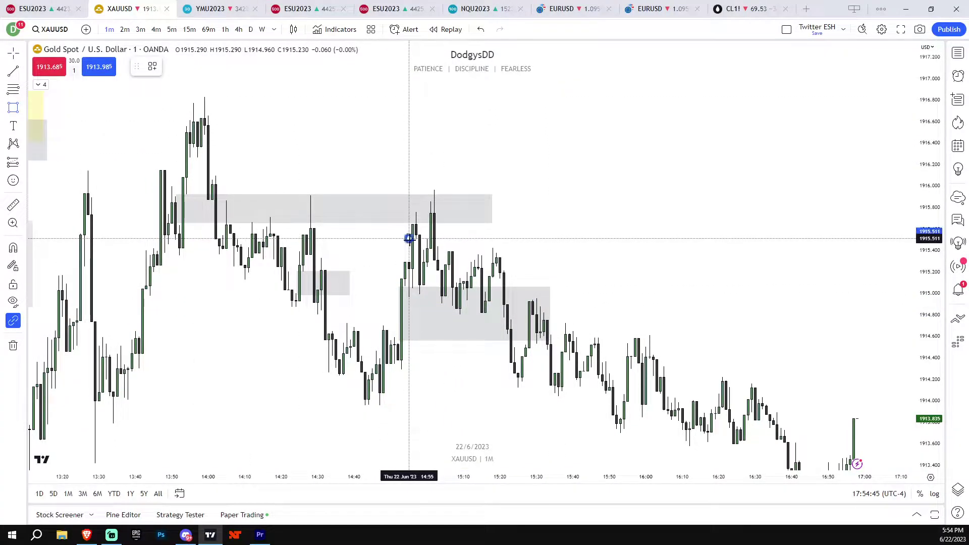
{"action": "left_click_drag", "start_coordinate": [408, 238], "coordinate": [499, 260]}
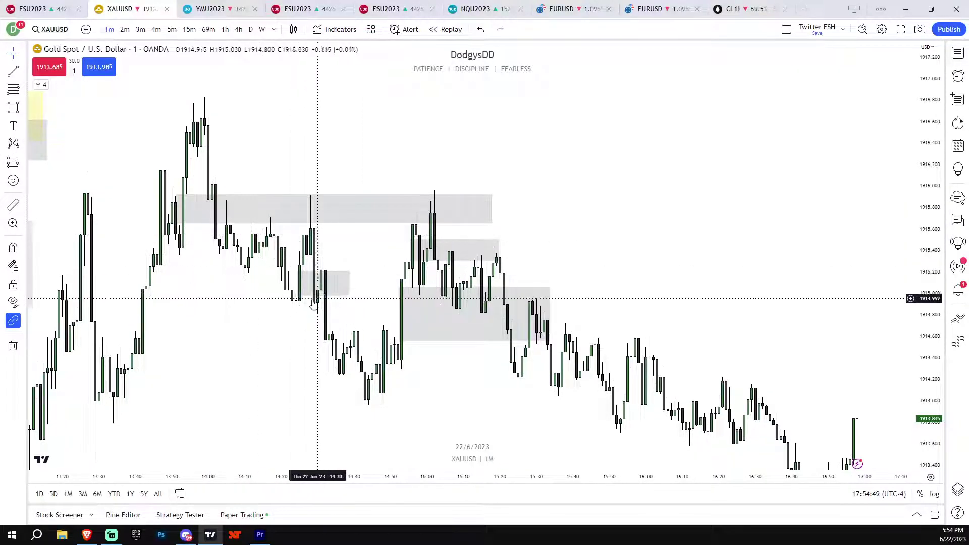
{"action": "left_click_drag", "start_coordinate": [821, 262], "coordinate": [928, 303]}
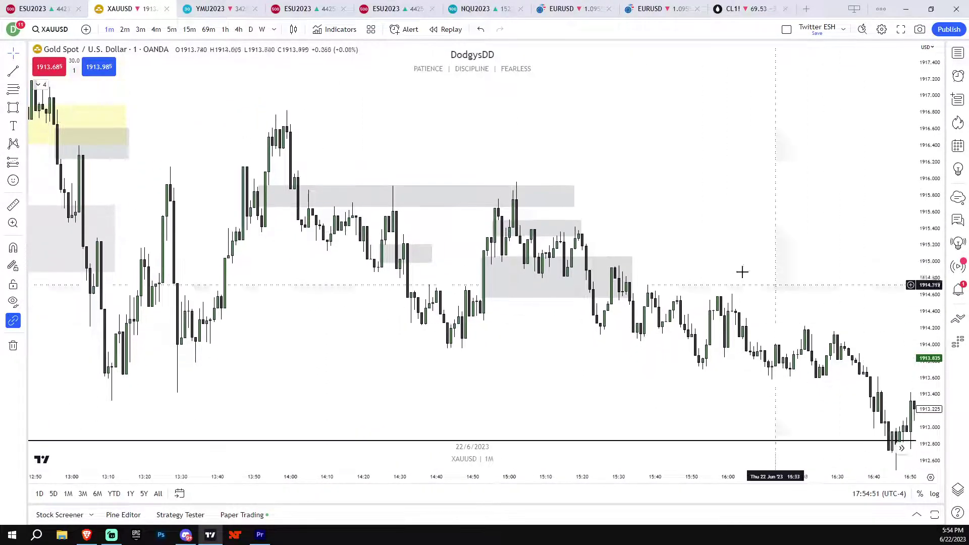
{"action": "scroll", "coordinate": [731, 298], "scroll_direction": "down", "scroll_amount": 3}
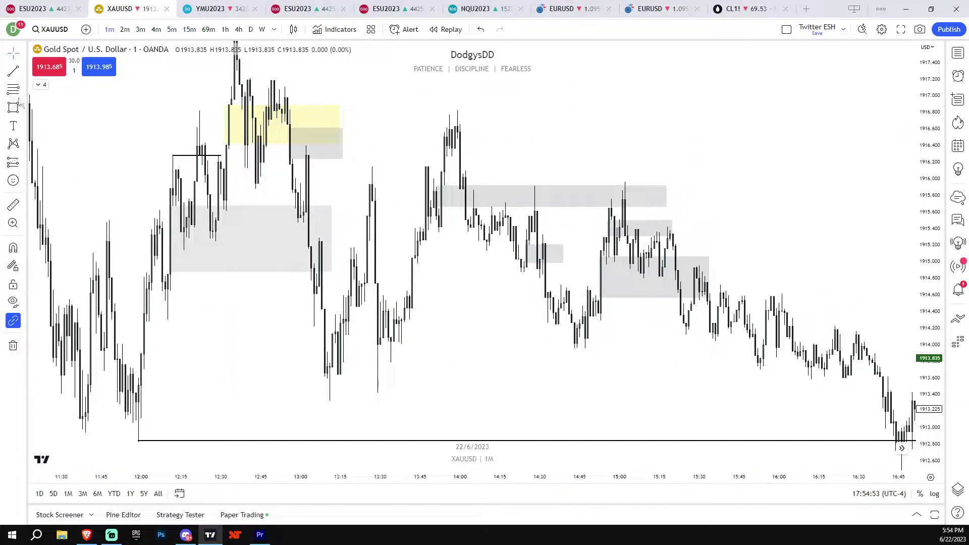
{"action": "mouse_move", "coordinate": [328, 401]}
{"action": "left_mouse_down"}
{"action": "mouse_move", "coordinate": [811, 325]}
{"action": "mouse_move", "coordinate": [836, 305]}
{"action": "left_mouse_up"}
{"action": "key", "text": "Delete"}
{"action": "left_click", "coordinate": [24, 73]}
{"action": "left_click", "coordinate": [24, 126]}
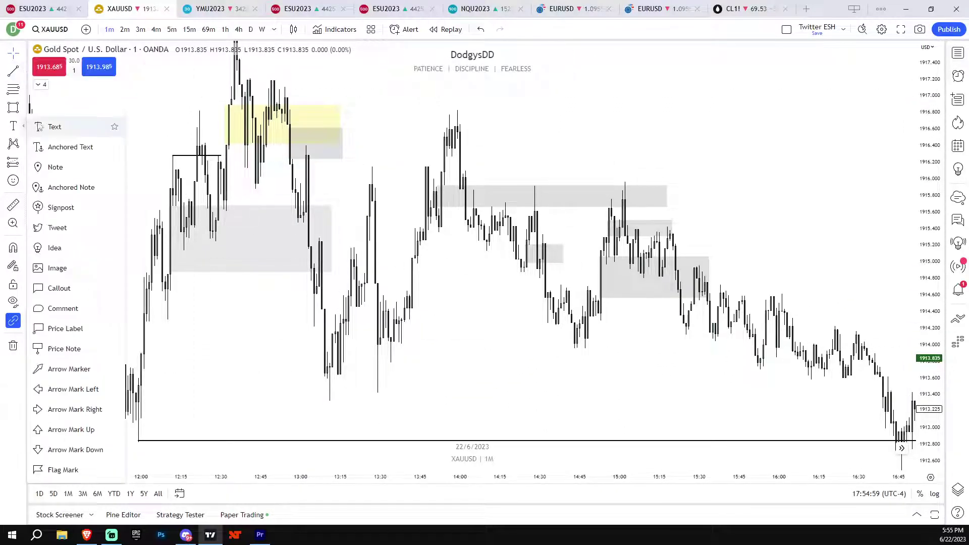
Step: Brush five roughly horizontal orange strokes forward from the gold lows near 13:11, 13:29, 13:36, 14:44 and 15:26
{"action": "left_click", "coordinate": [24, 108]}
{"action": "left_click", "coordinate": [48, 109]}
{"action": "left_click_drag", "start_coordinate": [333, 399], "coordinate": [731, 387]}
{"action": "left_click_drag", "start_coordinate": [385, 390], "coordinate": [548, 386]}
{"action": "left_click_drag", "start_coordinate": [400, 364], "coordinate": [501, 364]}
{"action": "left_click_drag", "start_coordinate": [575, 347], "coordinate": [749, 348]}
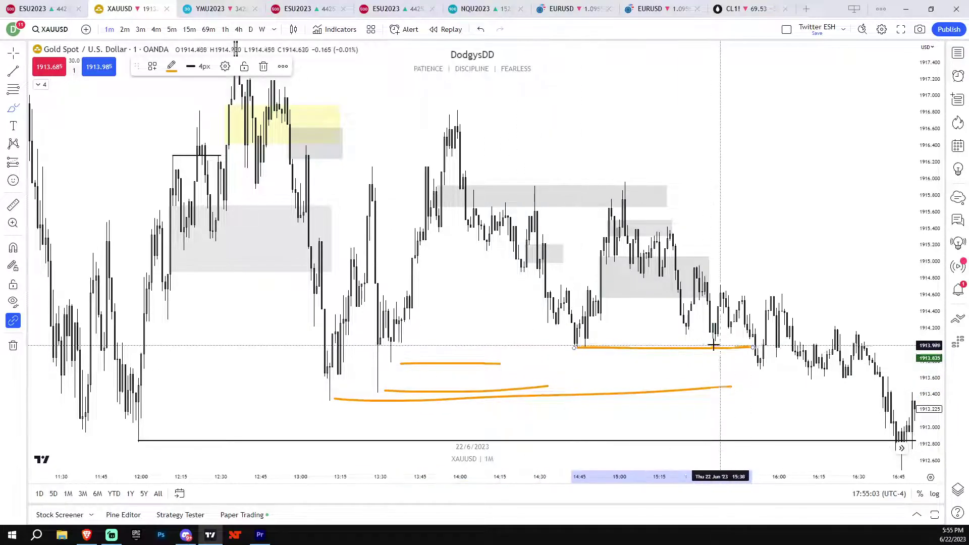
{"action": "left_click_drag", "start_coordinate": [688, 334], "coordinate": [747, 332]}
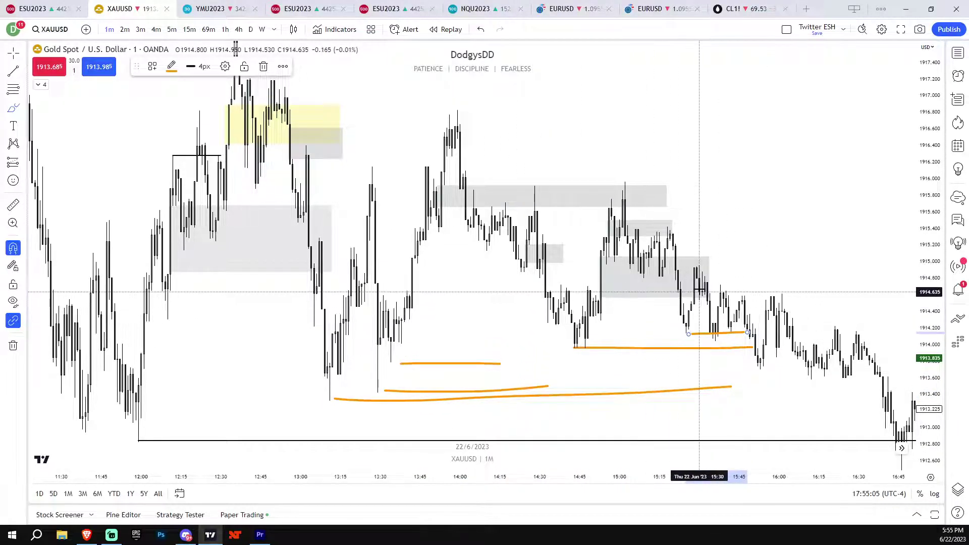
Step: Undo the orange brush strokes on the gold chart
{"action": "key", "text": "ctrl+z"}
{"action": "key", "text": "ctrl+z"}
{"action": "key", "text": "ctrl+z"}
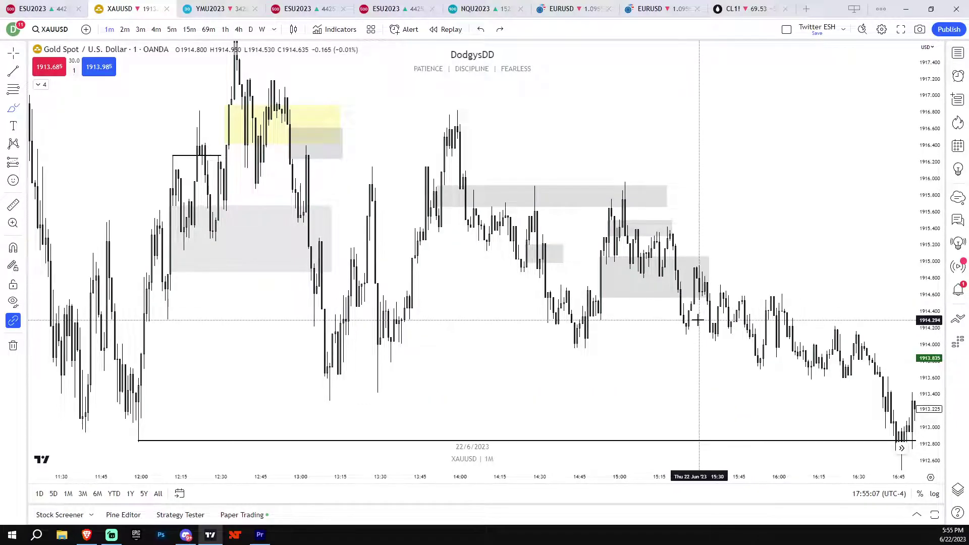
Step: Switch to the Nasdaq-100 futures chart and review the afternoon price action from the 13:00 low to the latest candles
{"action": "left_click", "coordinate": [504, 5]}
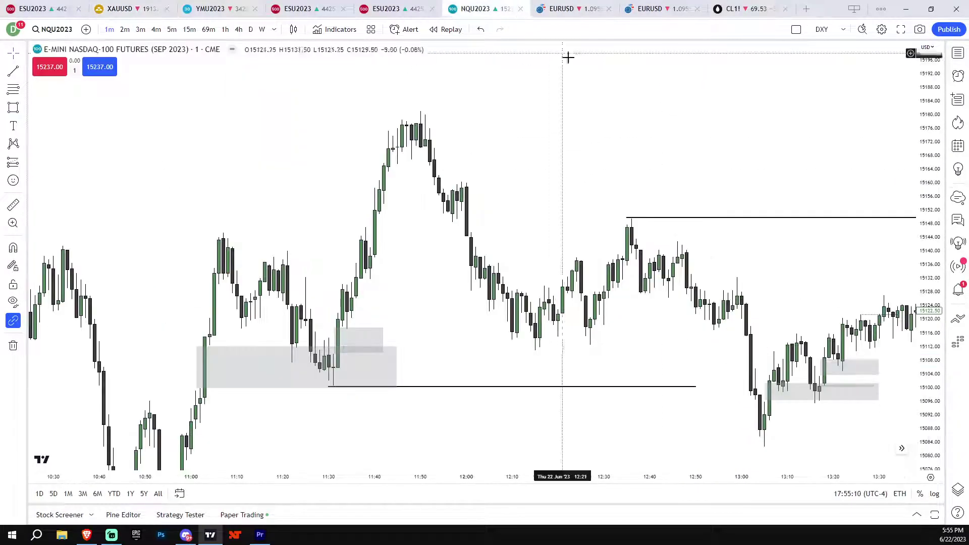
{"action": "scroll", "coordinate": [828, 263], "scroll_direction": "down", "scroll_amount": 2}
{"action": "left_click_drag", "start_coordinate": [928, 342], "coordinate": [928, 355]}
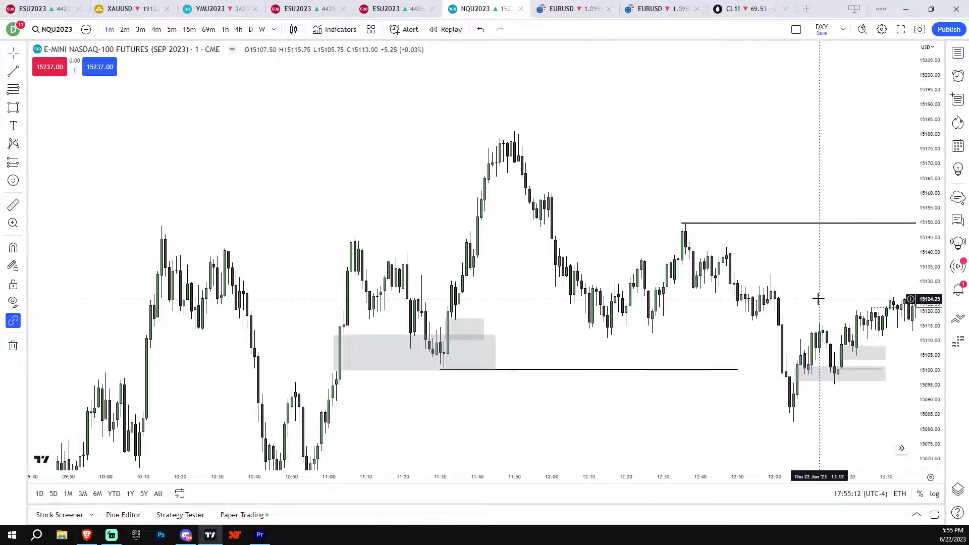
{"action": "left_click_drag", "start_coordinate": [837, 295], "coordinate": [681, 292]}
{"action": "scroll", "coordinate": [841, 298], "scroll_direction": "down", "scroll_amount": 2}
{"action": "left_click_drag", "start_coordinate": [924, 300], "coordinate": [924, 328]}
{"action": "left_click_drag", "start_coordinate": [861, 304], "coordinate": [703, 292]}
{"action": "scroll", "coordinate": [722, 305], "scroll_direction": "down", "scroll_amount": 2}
{"action": "left_click_drag", "start_coordinate": [744, 318], "coordinate": [577, 385]}
{"action": "scroll", "coordinate": [681, 320], "scroll_direction": "up", "scroll_amount": 3}
{"action": "left_click_drag", "start_coordinate": [675, 305], "coordinate": [635, 312]}
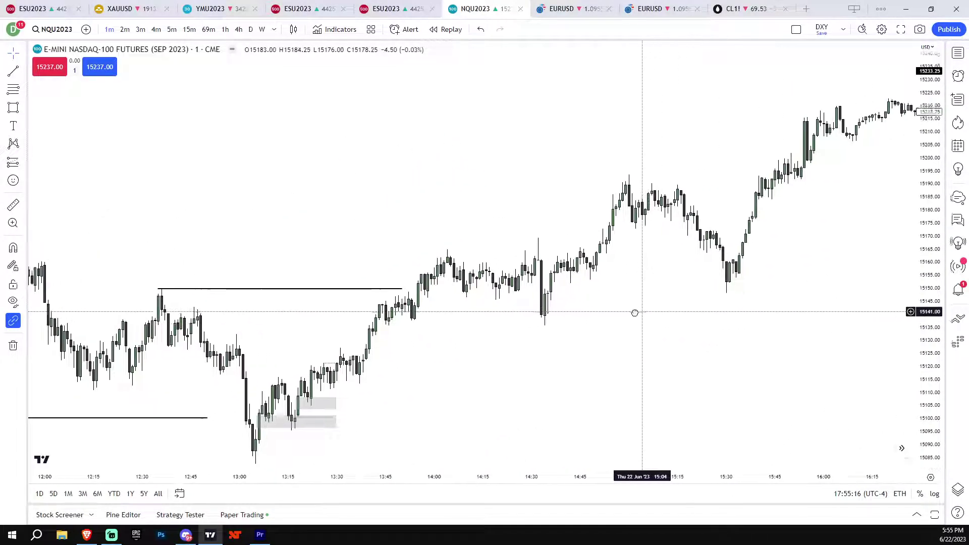
{"action": "scroll", "coordinate": [641, 308], "scroll_direction": "up", "scroll_amount": 1}
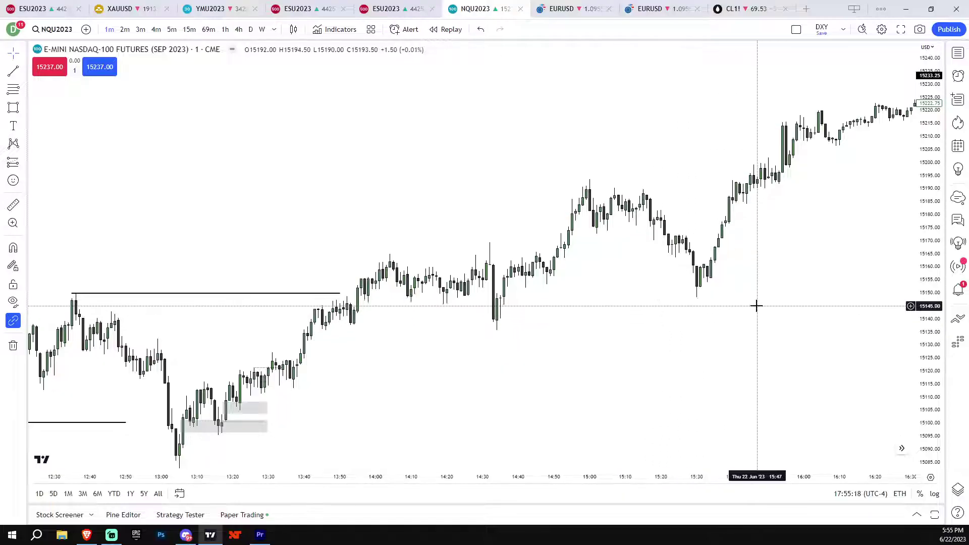
{"action": "scroll", "coordinate": [837, 331], "scroll_direction": "down", "scroll_amount": 4}
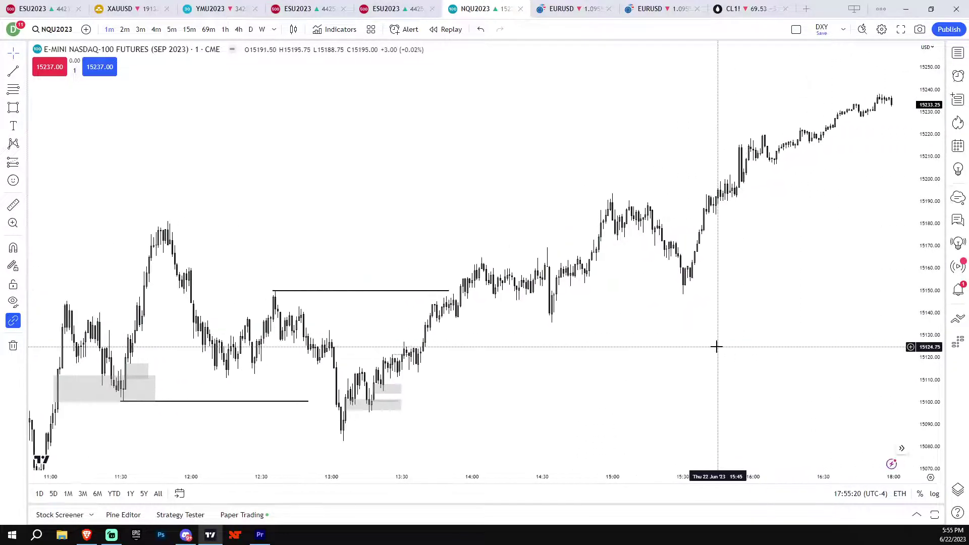
{"action": "scroll", "coordinate": [717, 345], "scroll_direction": "right", "scroll_amount": 3}
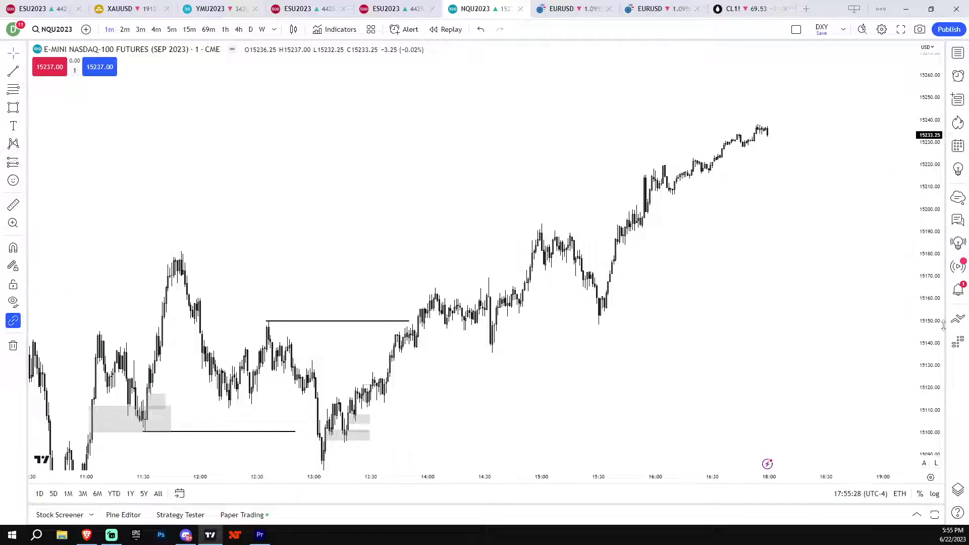
Step: Examine the Nasdaq-100 futures swings between 10:00 and 14:00 around the grey gap zones and the two horizontal levels
{"action": "left_click_drag", "start_coordinate": [928, 323], "coordinate": [928, 298]}
{"action": "left_click_drag", "start_coordinate": [755, 352], "coordinate": [823, 308]}
{"action": "left_click_drag", "start_coordinate": [929, 313], "coordinate": [929, 368]}
{"action": "scroll", "coordinate": [858, 399], "scroll_direction": "down", "scroll_amount": 1}
{"action": "left_click_drag", "start_coordinate": [929, 401], "coordinate": [929, 348]}
{"action": "scroll", "coordinate": [757, 361], "scroll_direction": "up", "scroll_amount": 1}
{"action": "scroll", "coordinate": [863, 346], "scroll_direction": "up", "scroll_amount": 2}
{"action": "left_click_drag", "start_coordinate": [663, 416], "coordinate": [928, 331]}
{"action": "scroll", "coordinate": [722, 354], "scroll_direction": "up", "scroll_amount": 1}
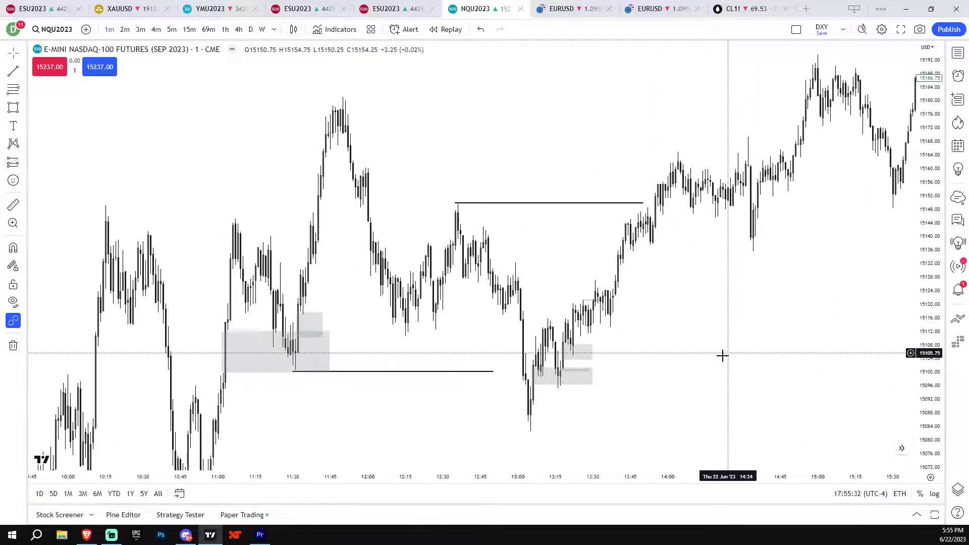
{"action": "left_click_drag", "start_coordinate": [546, 419], "coordinate": [569, 380]}
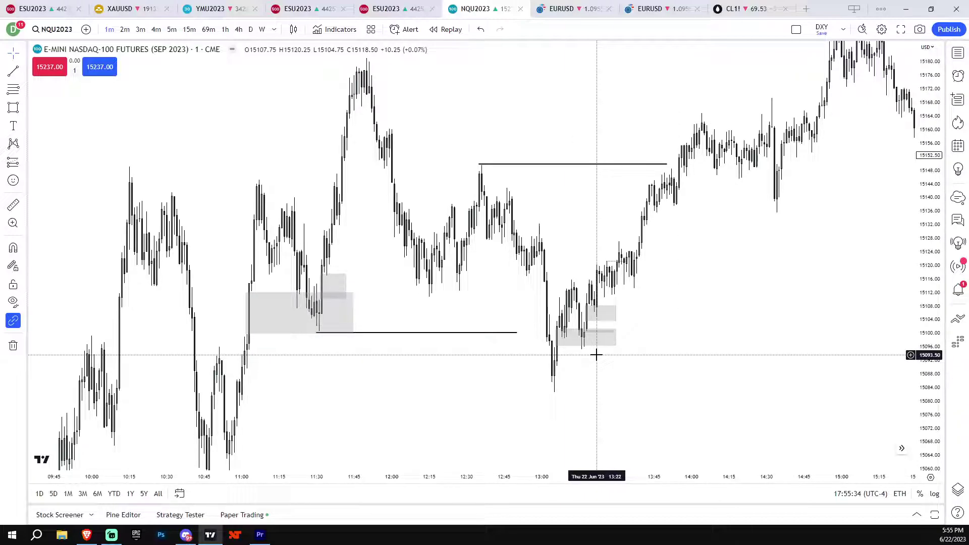
{"action": "left_click_drag", "start_coordinate": [648, 356], "coordinate": [661, 303]}
{"action": "scroll", "coordinate": [868, 353], "scroll_direction": "down", "scroll_amount": 1}
{"action": "left_click_drag", "start_coordinate": [927, 333], "coordinate": [928, 381]}
{"action": "left_click_drag", "start_coordinate": [914, 379], "coordinate": [902, 410]}
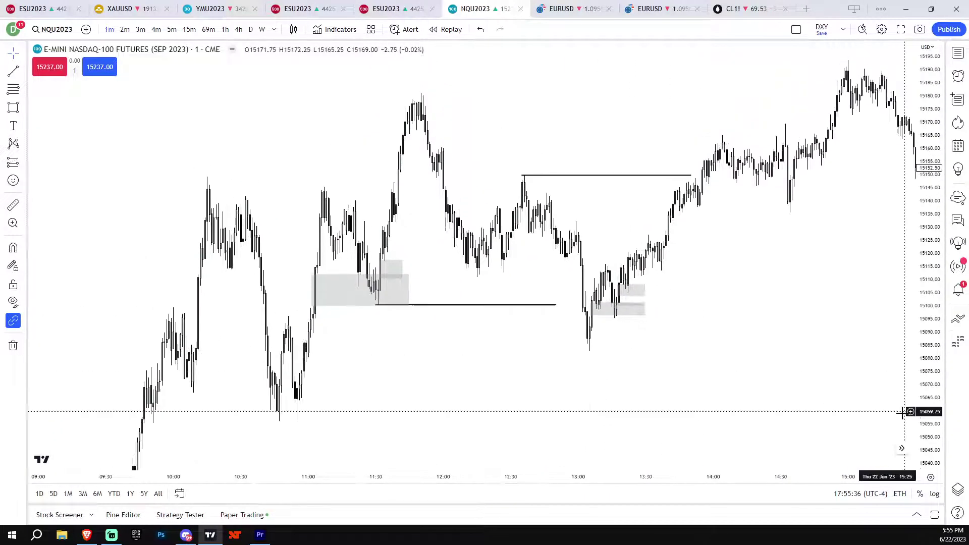
{"action": "scroll", "coordinate": [762, 399], "scroll_direction": "up", "scroll_amount": 1}
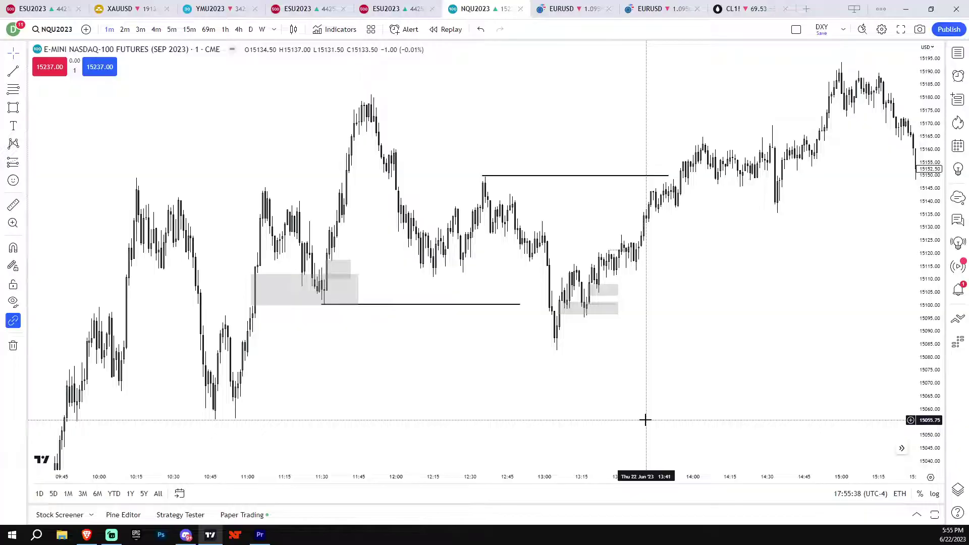
{"action": "left_click_drag", "start_coordinate": [645, 420], "coordinate": [715, 353]}
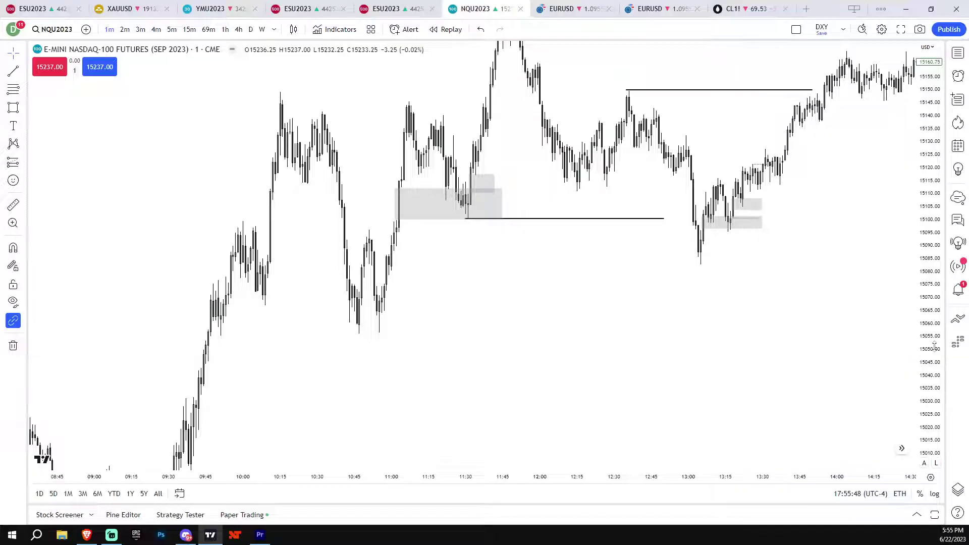
Step: Review the wider Nasdaq-100 futures session, from the early-morning candles through the 09:30 rally to the afternoon
{"action": "left_click_drag", "start_coordinate": [935, 347], "coordinate": [933, 372]}
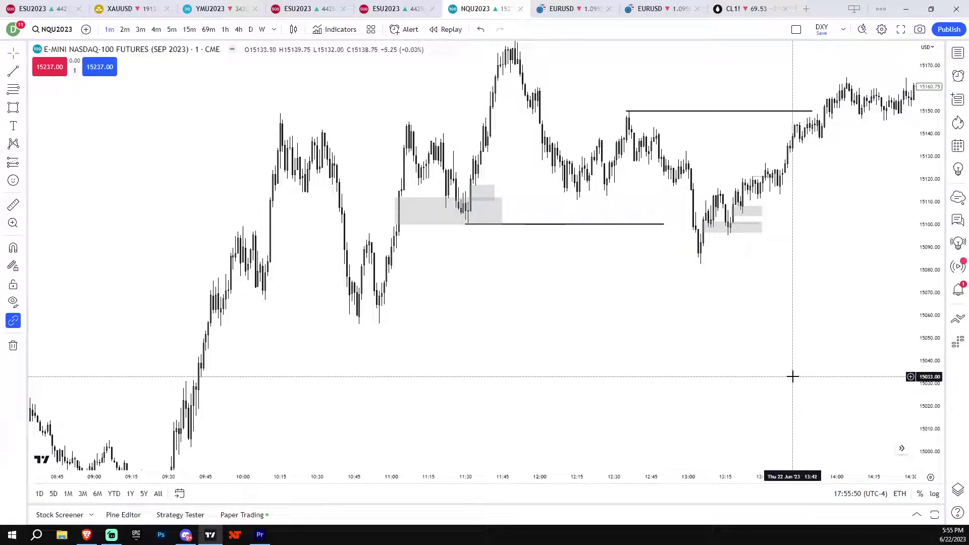
{"action": "left_click_drag", "start_coordinate": [732, 372], "coordinate": [722, 377]}
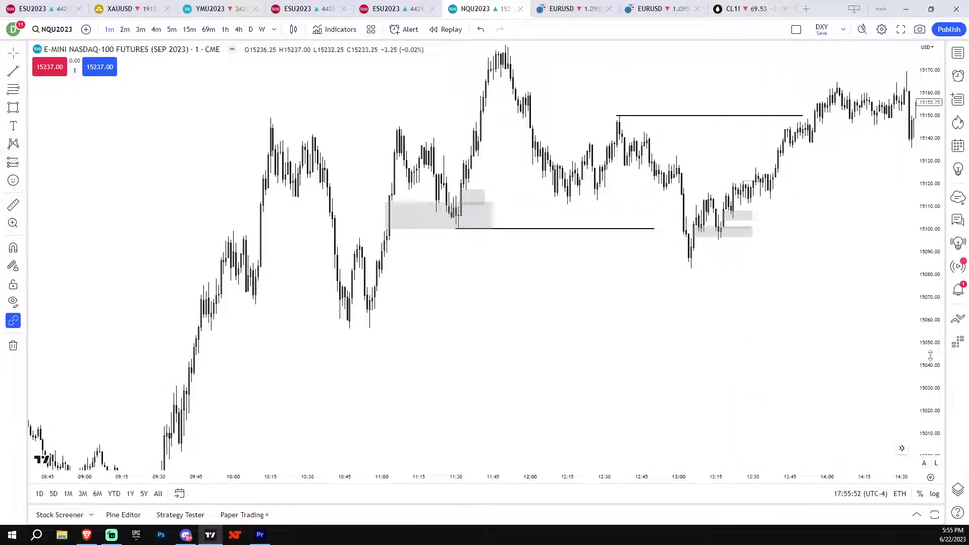
{"action": "left_click_drag", "start_coordinate": [930, 355], "coordinate": [930, 379]}
{"action": "left_click_drag", "start_coordinate": [831, 377], "coordinate": [824, 380]}
{"action": "scroll", "coordinate": [731, 396], "scroll_direction": "down", "scroll_amount": 5}
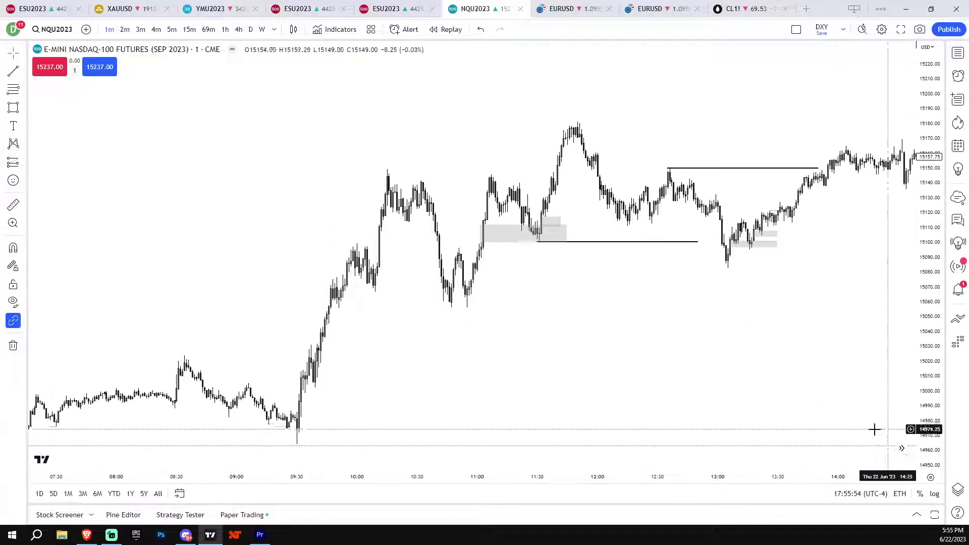
{"action": "scroll", "coordinate": [655, 402], "scroll_direction": "down", "scroll_amount": 1}
{"action": "left_click_drag", "start_coordinate": [690, 400], "coordinate": [532, 502]}
{"action": "scroll", "coordinate": [874, 389], "scroll_direction": "up", "scroll_amount": 2}
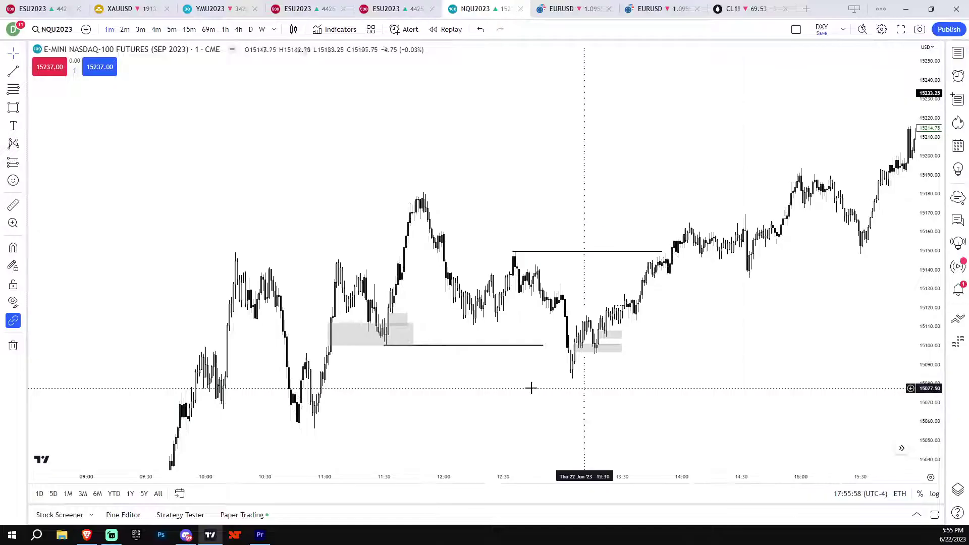
Step: Inspect the Nasdaq-100 futures reversal at the 13:00 low, its grey gap rectangles and the rally through the upper line
{"action": "left_click_drag", "start_coordinate": [883, 415], "coordinate": [876, 387]}
{"action": "left_click_drag", "start_coordinate": [809, 387], "coordinate": [829, 416]}
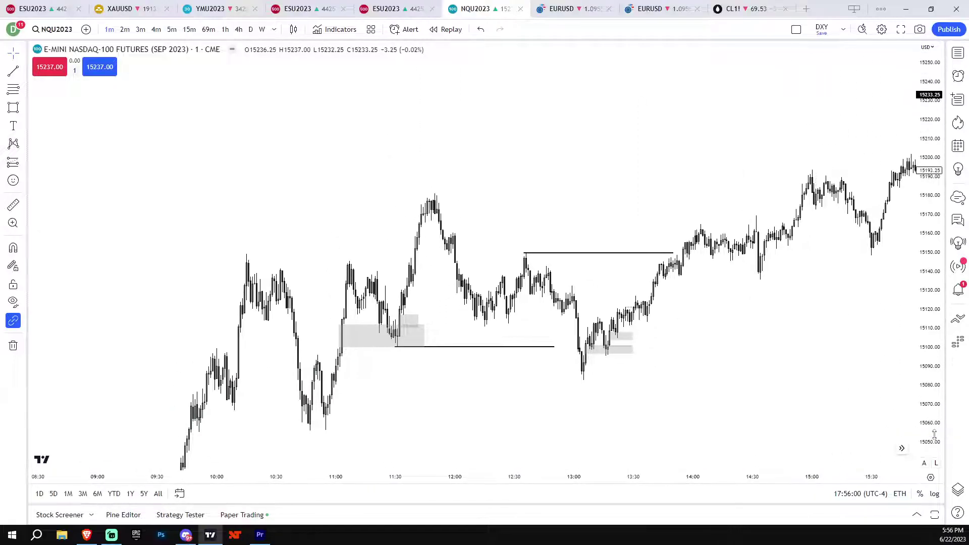
{"action": "left_click_drag", "start_coordinate": [929, 428], "coordinate": [929, 384]}
{"action": "scroll", "coordinate": [770, 405], "scroll_direction": "up", "scroll_amount": 1}
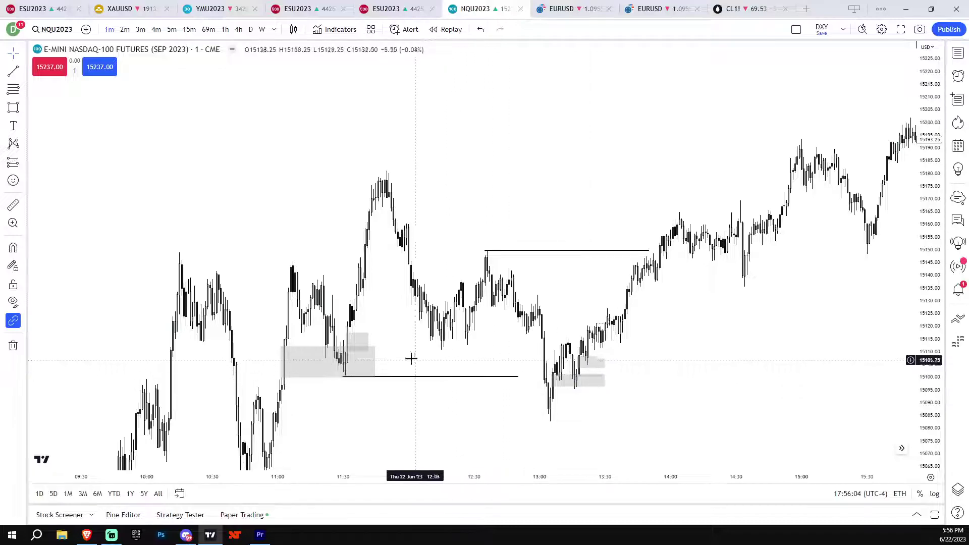
{"action": "scroll", "coordinate": [409, 356], "scroll_direction": "up", "scroll_amount": 3}
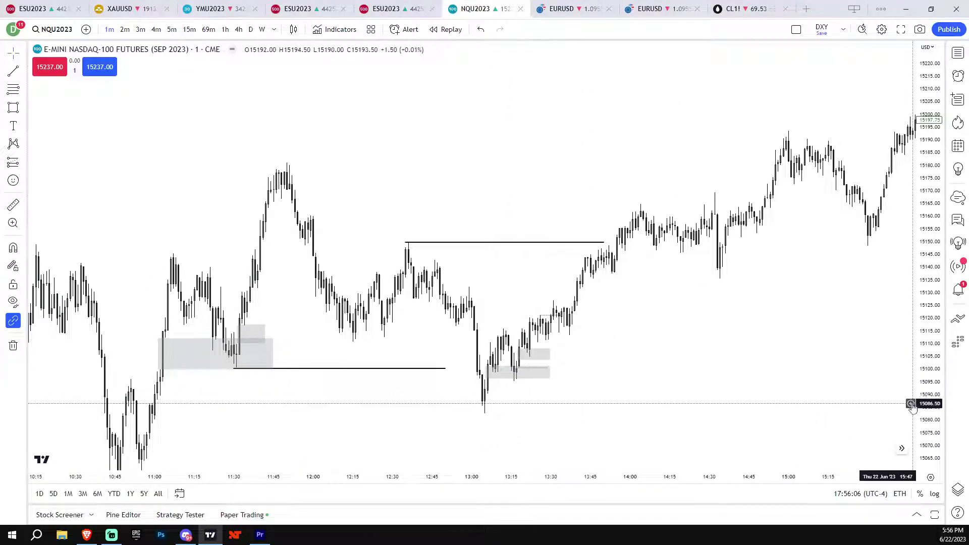
{"action": "scroll", "coordinate": [878, 362], "scroll_direction": "down", "scroll_amount": 2}
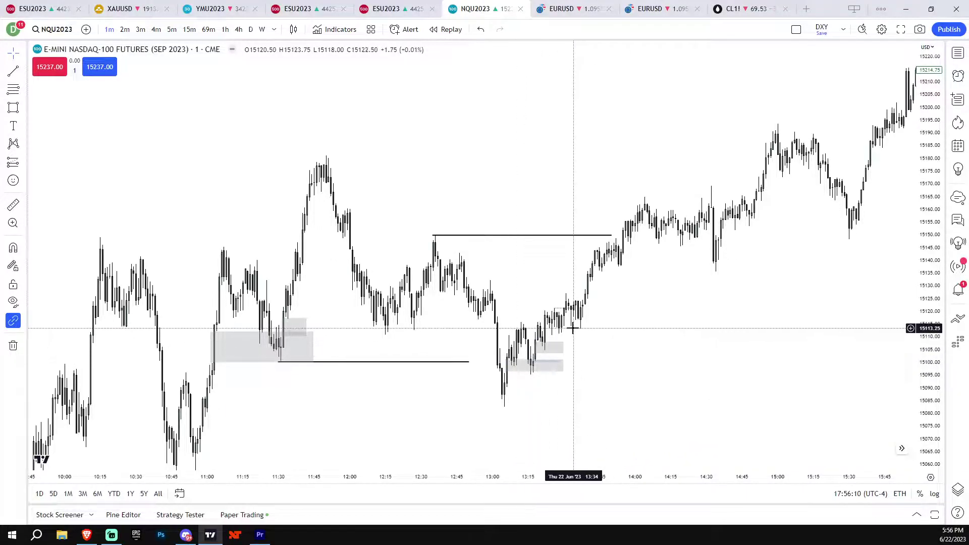
{"action": "left_click_drag", "start_coordinate": [933, 332], "coordinate": [929, 360]}
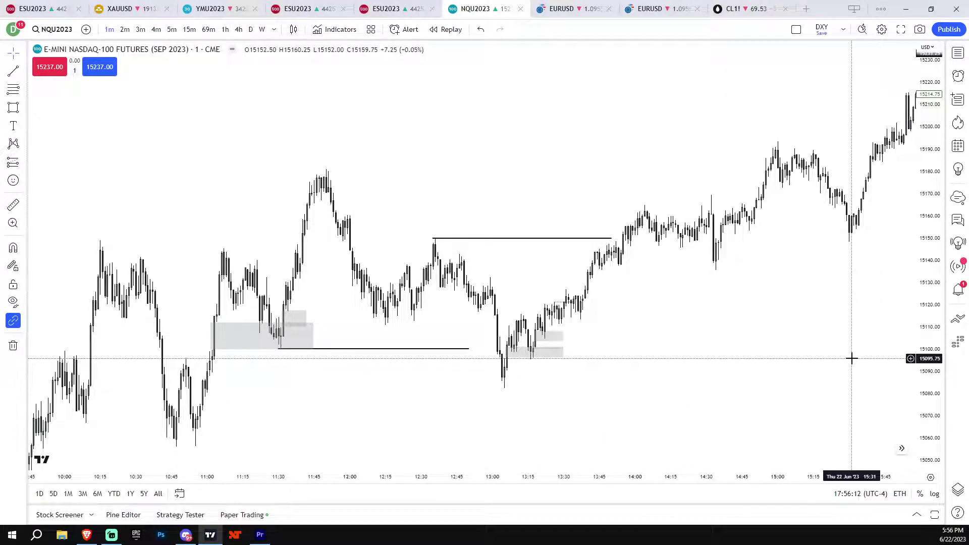
{"action": "scroll", "coordinate": [778, 283], "scroll_direction": "up", "scroll_amount": 3}
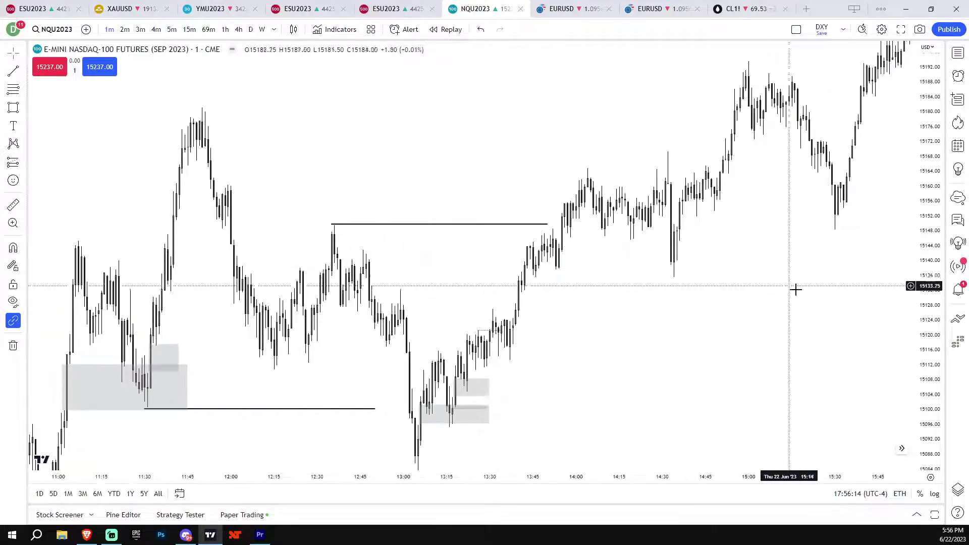
{"action": "left_click_drag", "start_coordinate": [776, 288], "coordinate": [723, 329]}
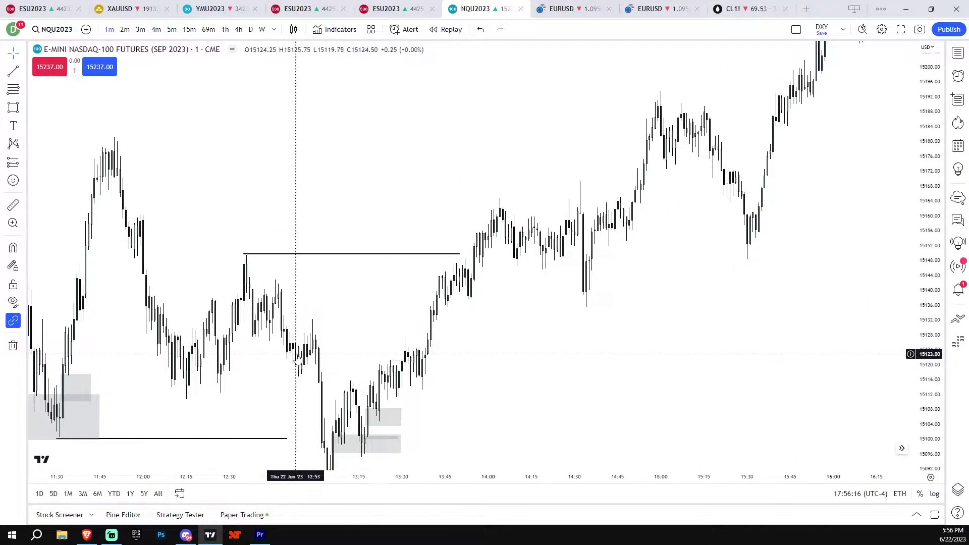